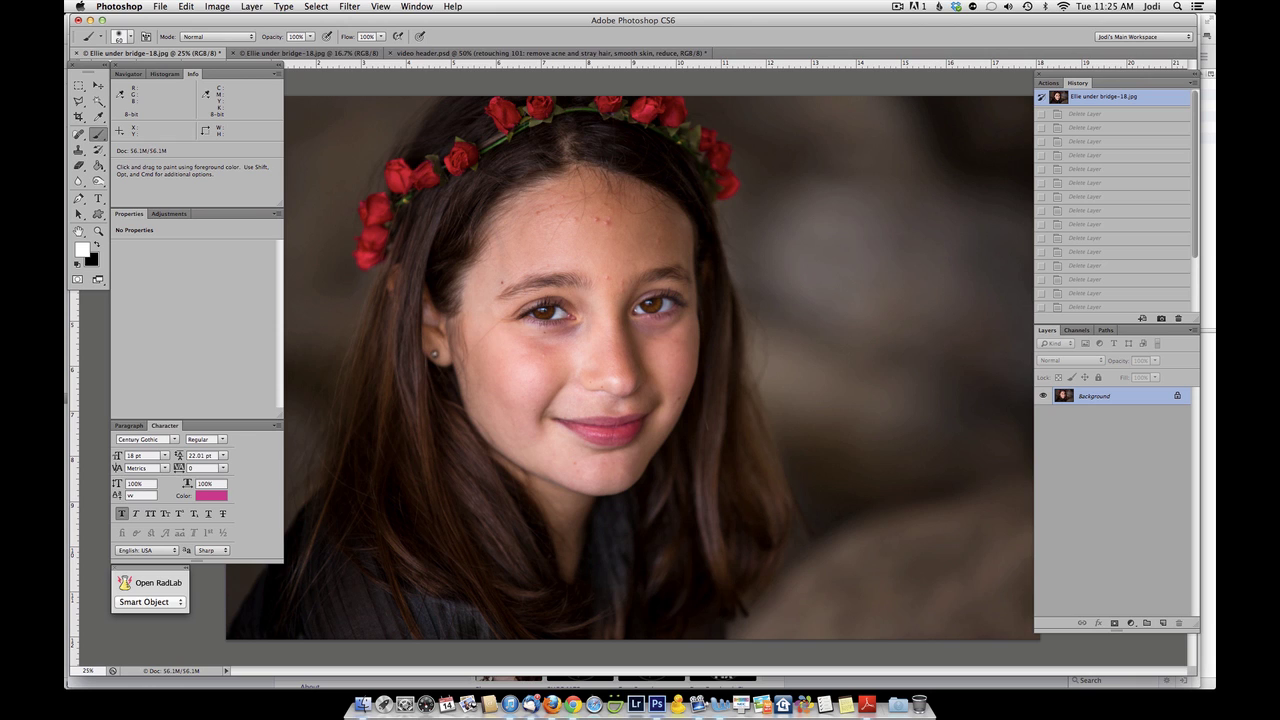
Step: Set the Spot Healing Brush to Content-Aware and create a new layer named "acne and hairs"
left_click(79, 134)
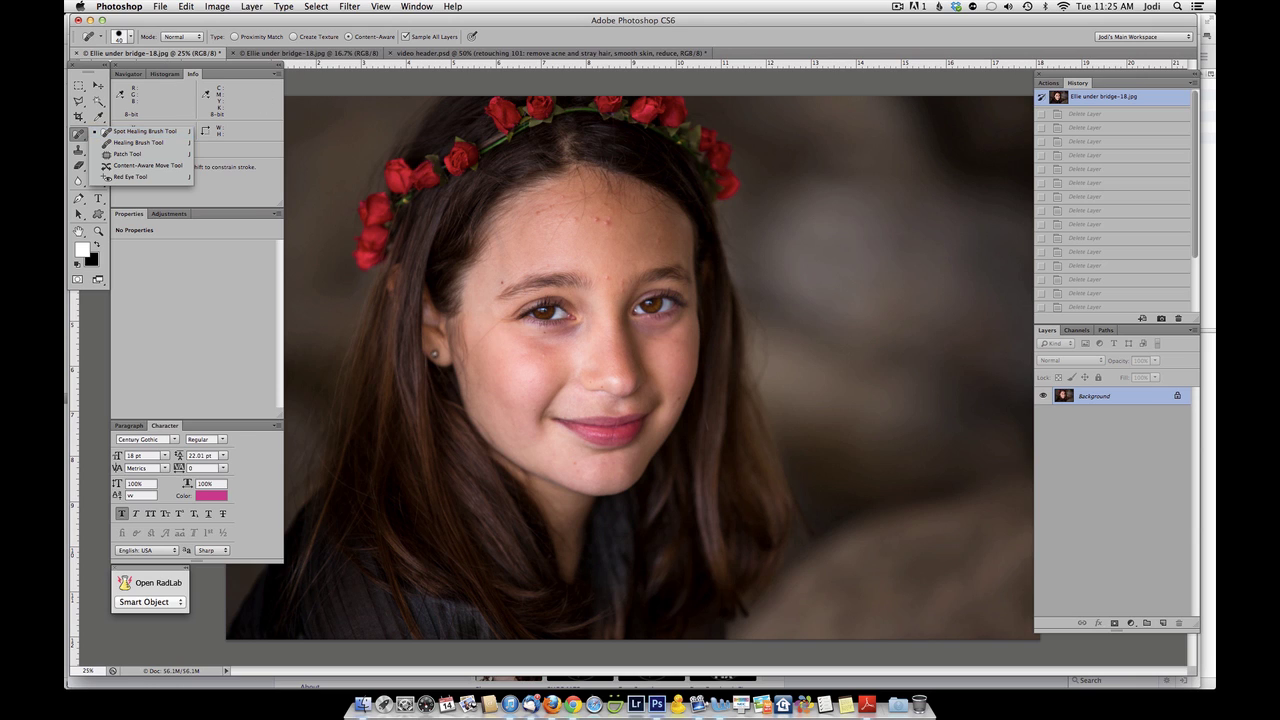
left_click(373, 26)
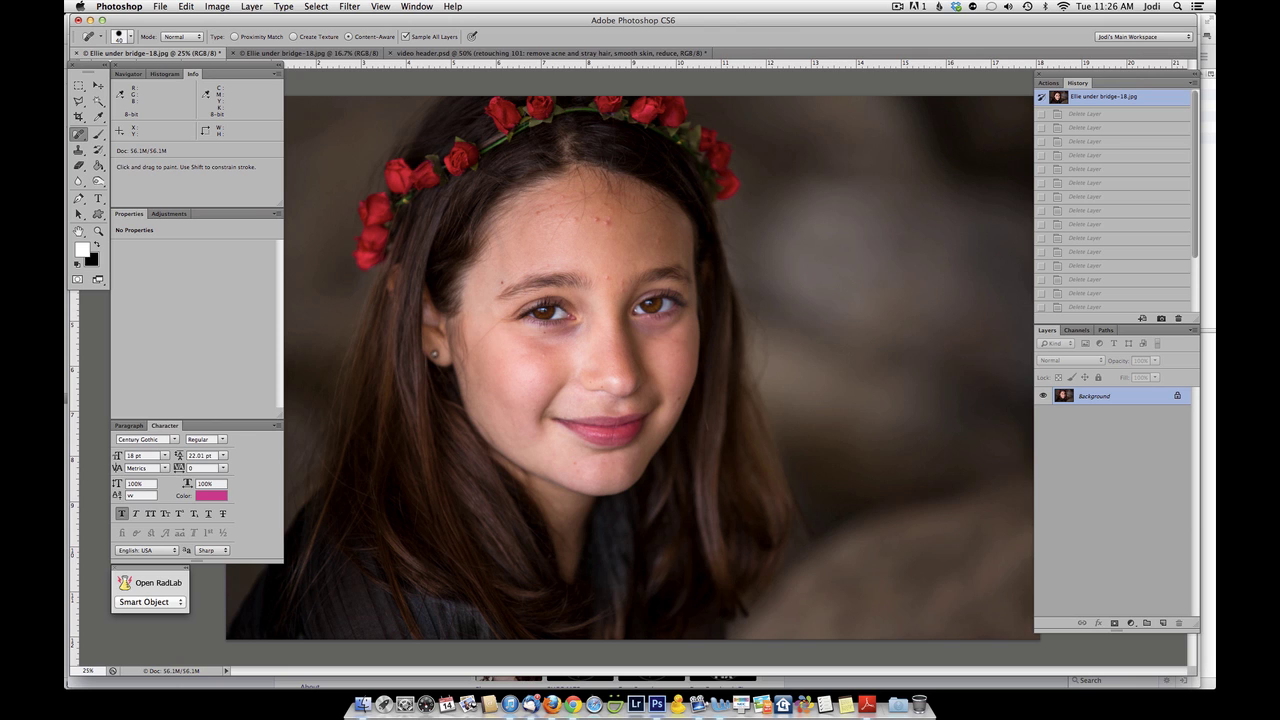
key("super+shift+n")
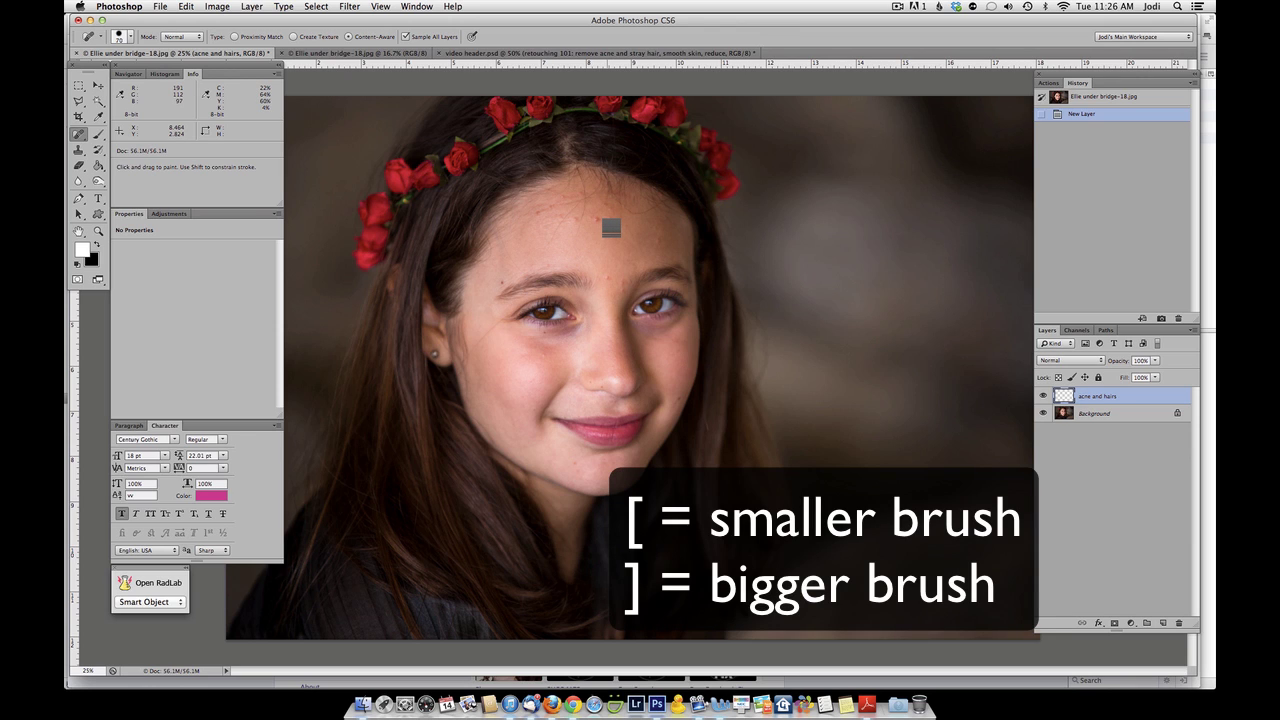
Step: Heal the blemishes across the forehead and between the eyebrows with the Spot Healing Brush
left_click(610, 226)
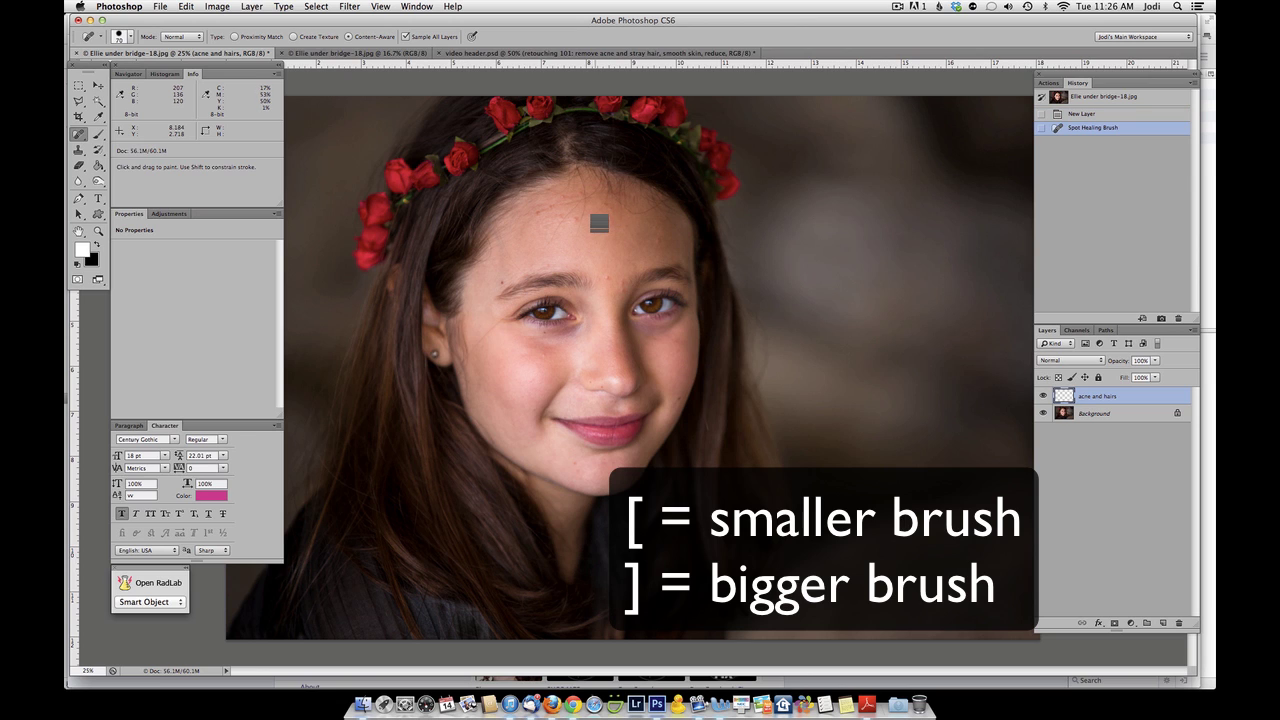
left_click(603, 228)
left_click(612, 280)
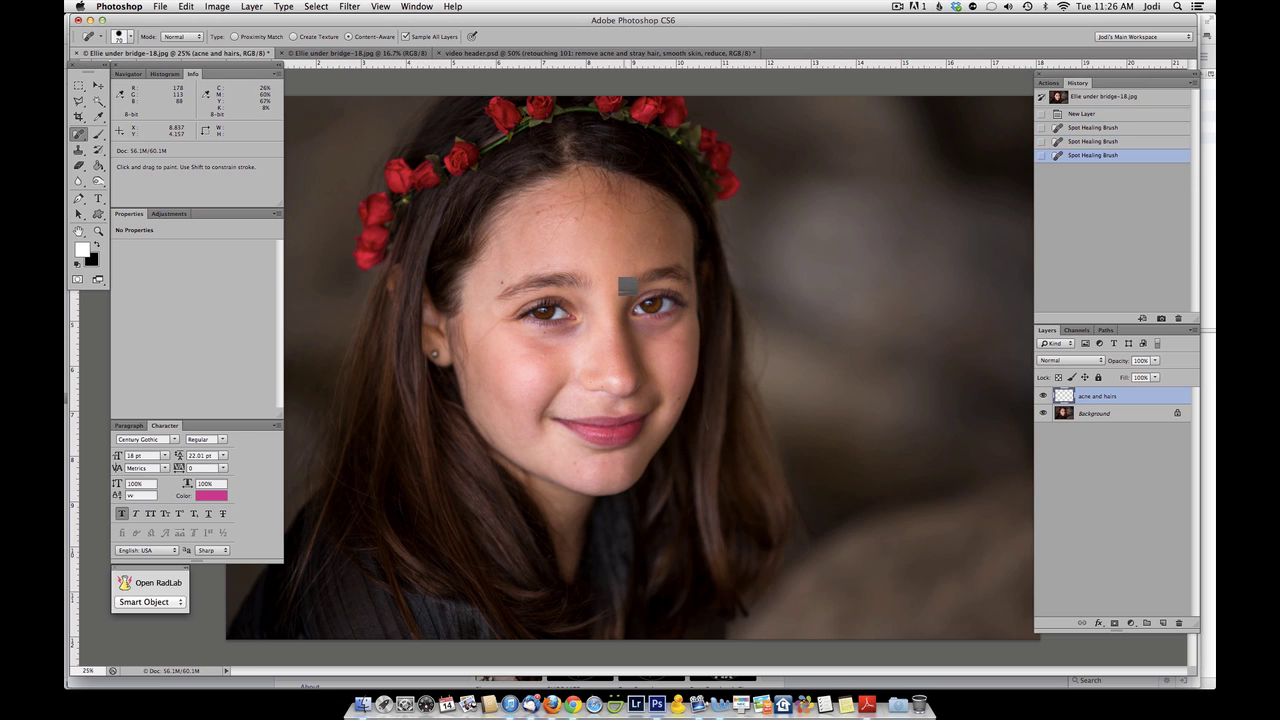
left_click(624, 288)
left_click(636, 262)
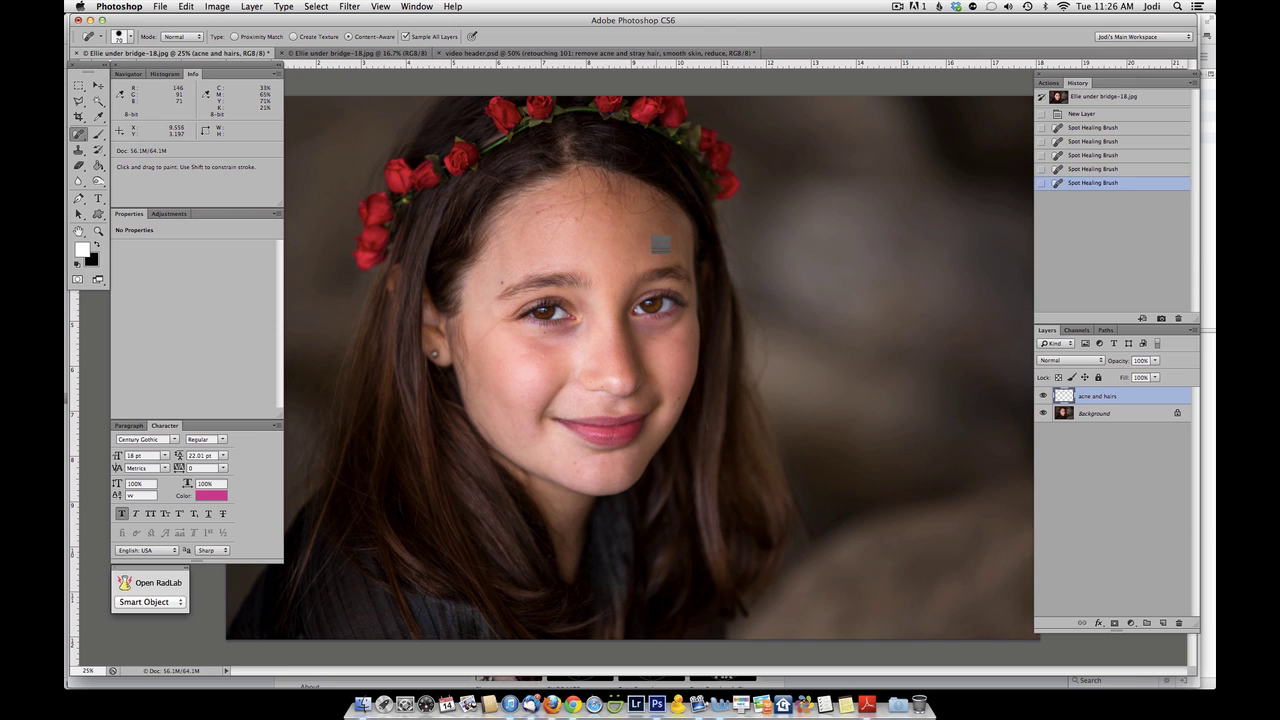
left_click(658, 242)
left_click(606, 218)
left_click(606, 222)
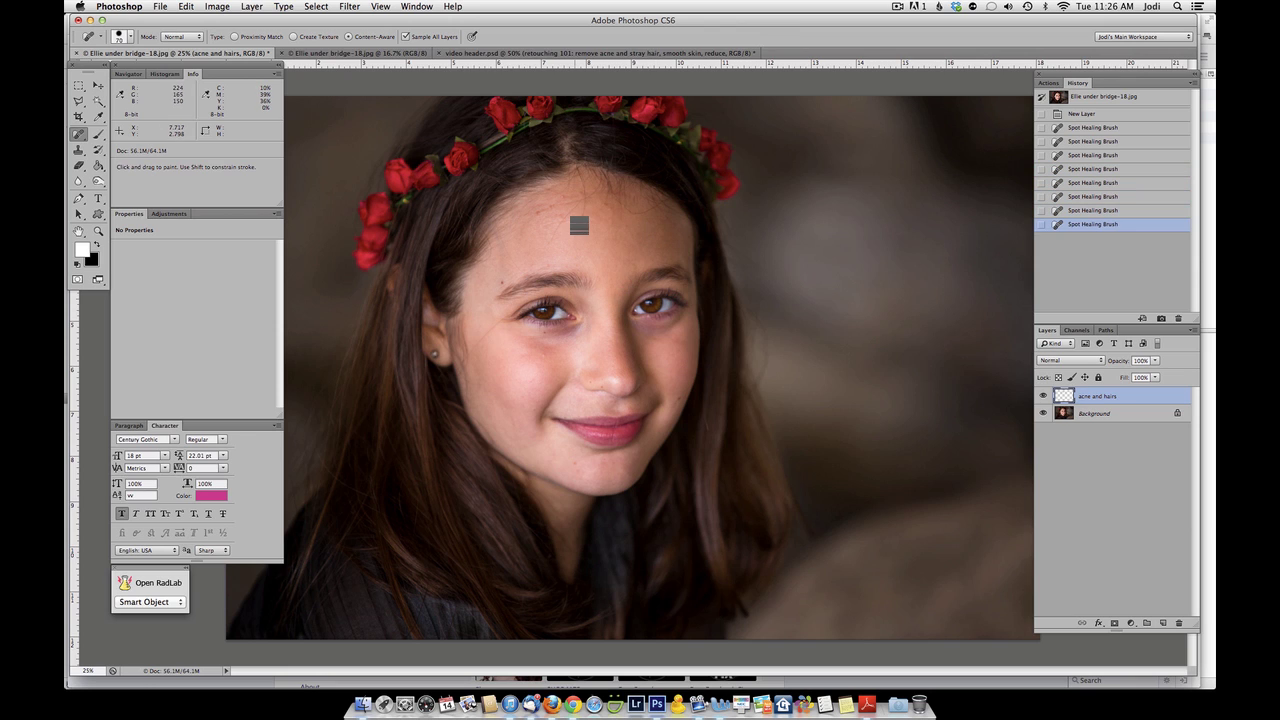
left_click(570, 230)
left_click(563, 216)
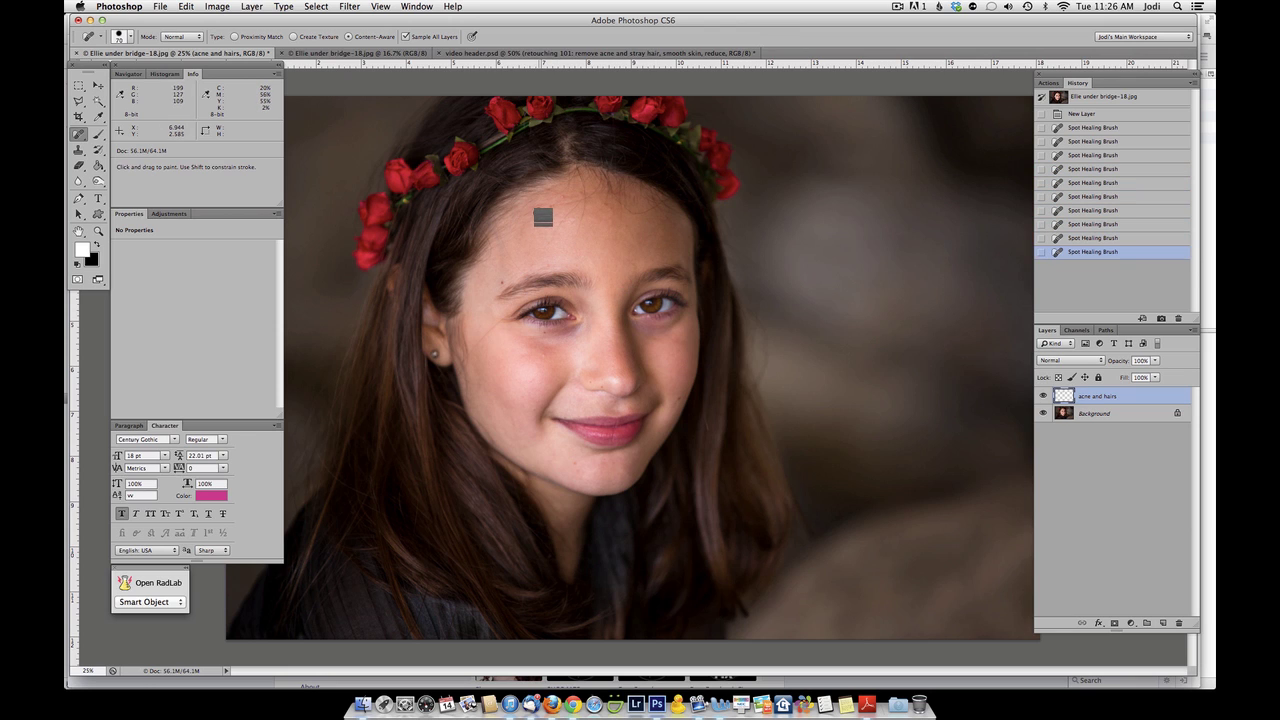
left_click(541, 217)
Step: Heal the remaining small spots near the eyebrow and on the cheek, nose and chin
left_click(546, 270)
left_click(550, 362)
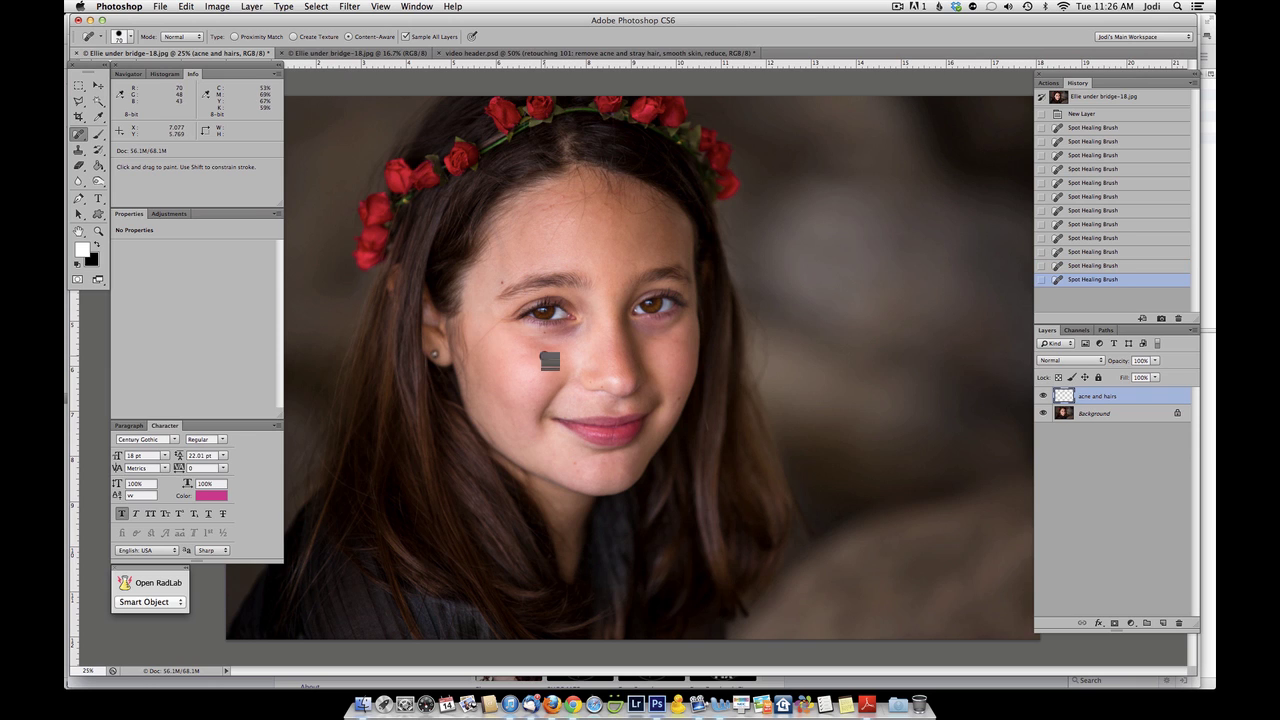
left_click(603, 383)
left_click(586, 442)
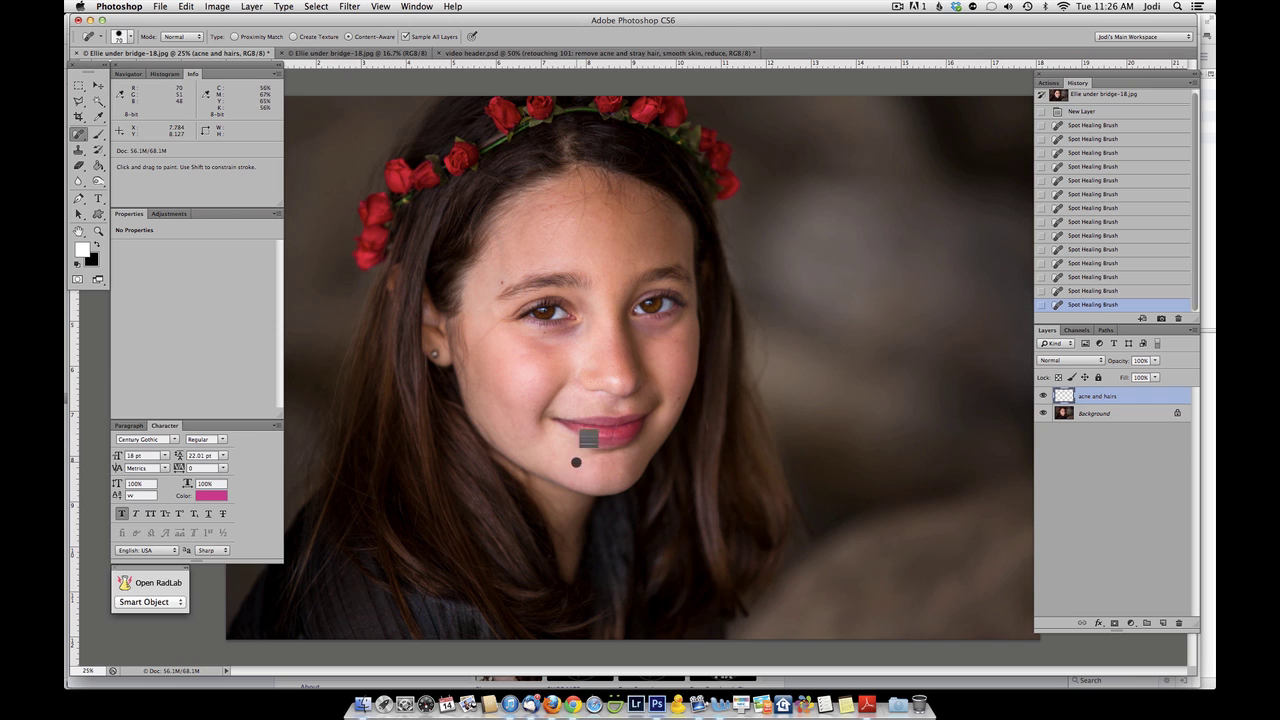
left_click(602, 390)
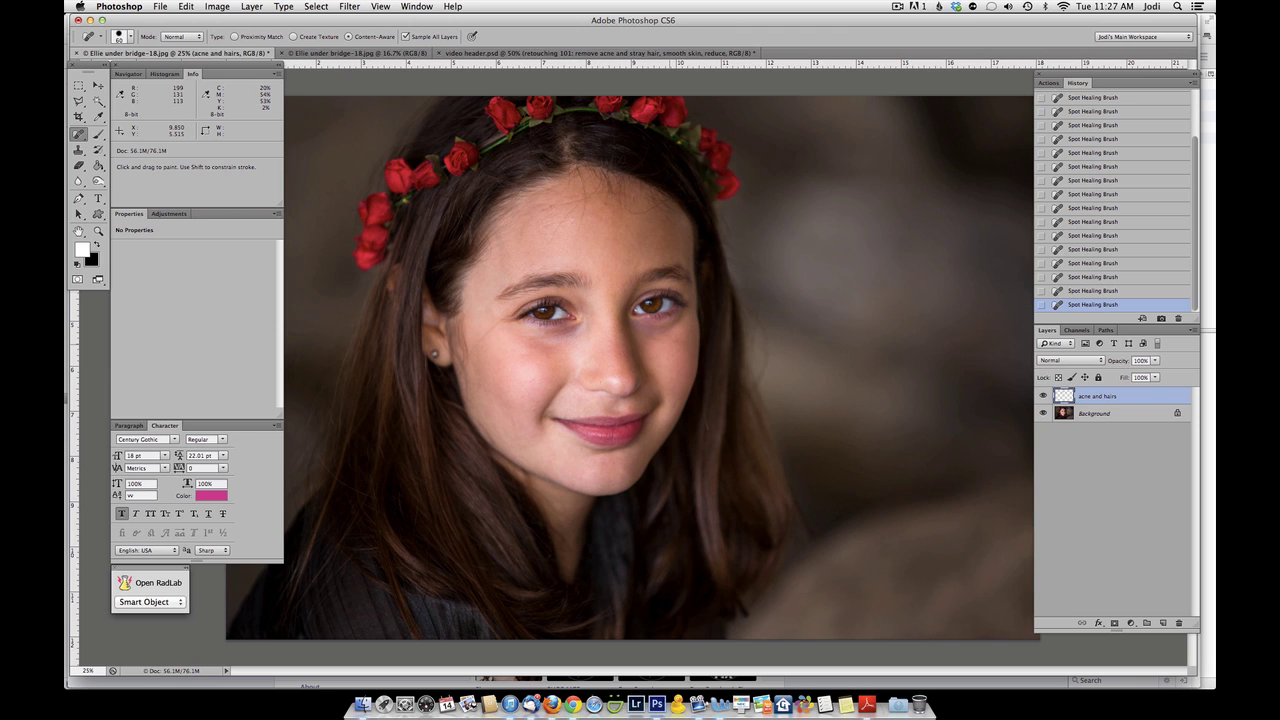
Step: Remove the stray hairs and fine lines beside the eye and on the forehead with Spot Healing Brush strokes
key("super+equal")
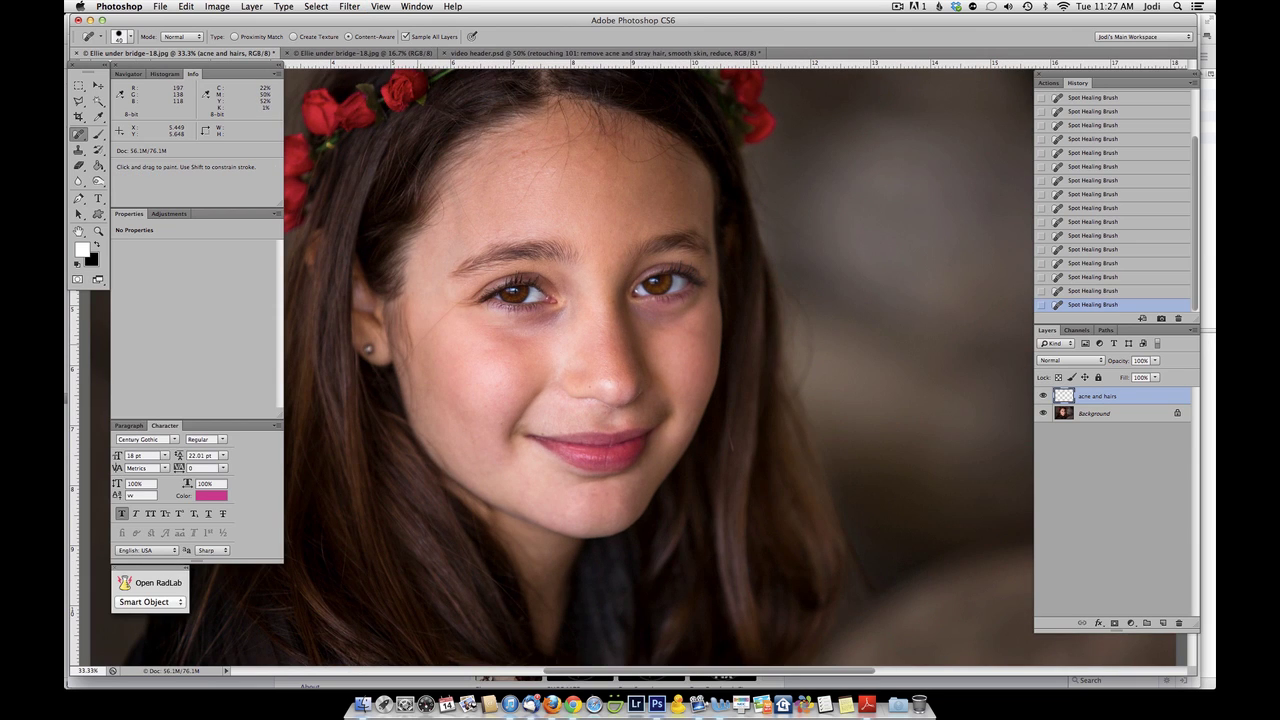
left_click_drag(414, 349, 460, 302)
left_click_drag(518, 206, 552, 158)
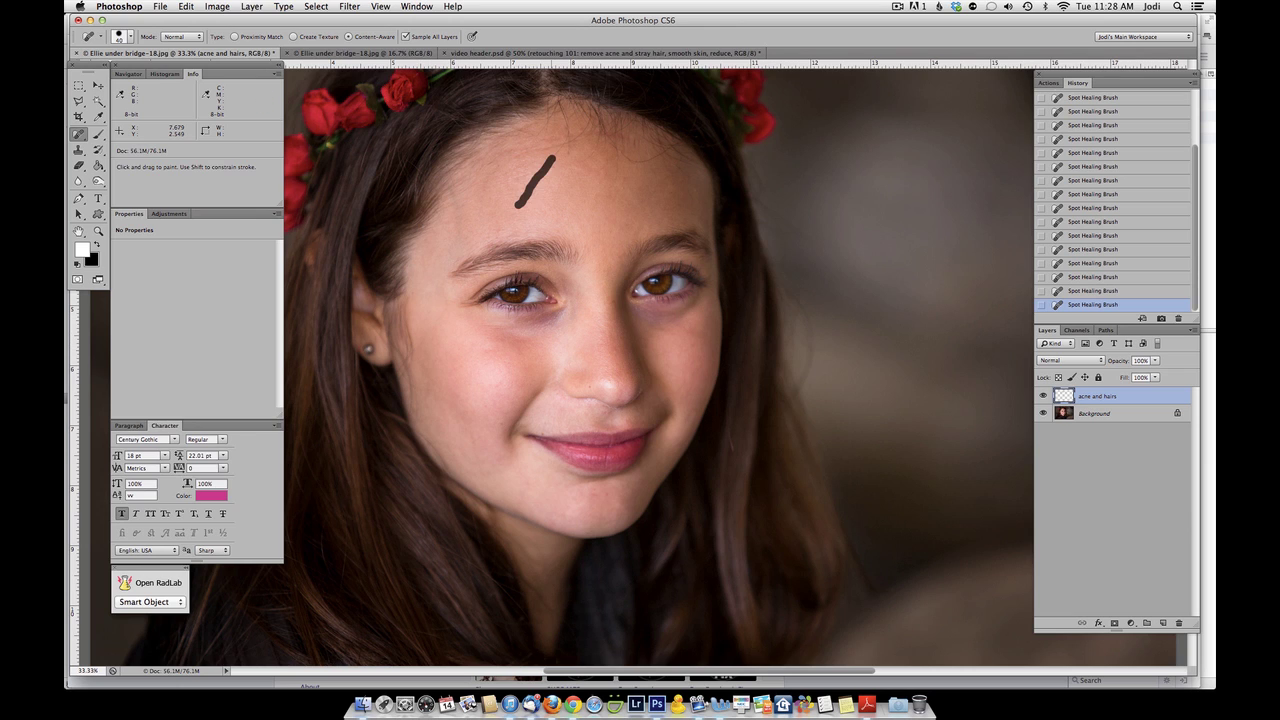
left_click(568, 153)
left_click(558, 152)
left_click_drag(619, 158, 618, 172)
Step: Flatten the image and play the Color Fusion Mix and Match action
key("super+minus")
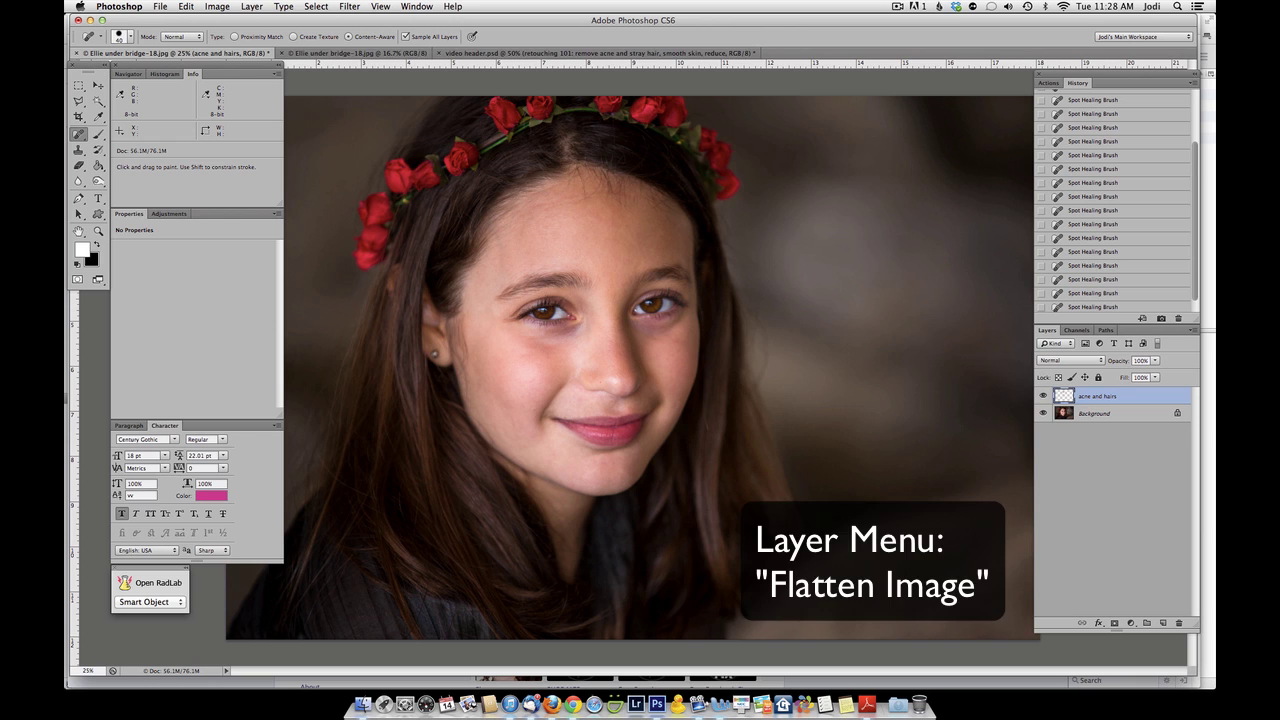
key("super+shift+f")
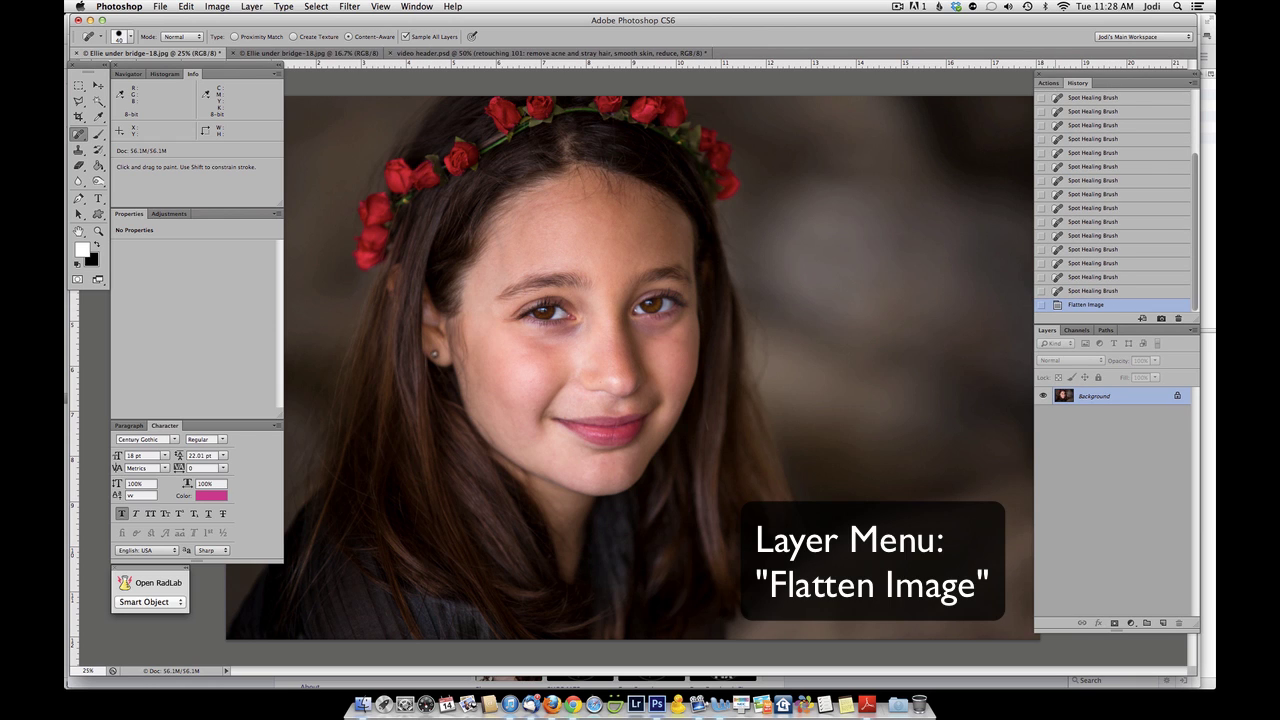
left_click(1048, 83)
scroll(1118, 210, "down", 8)
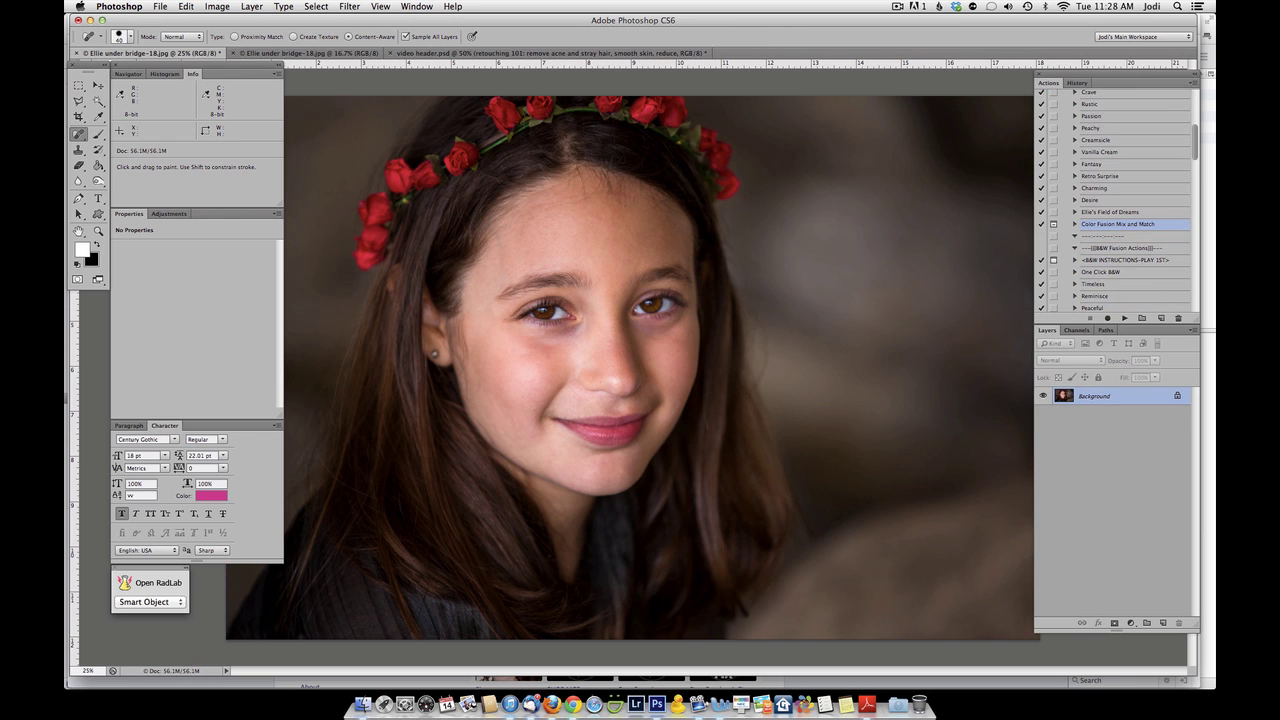
left_click(1124, 318)
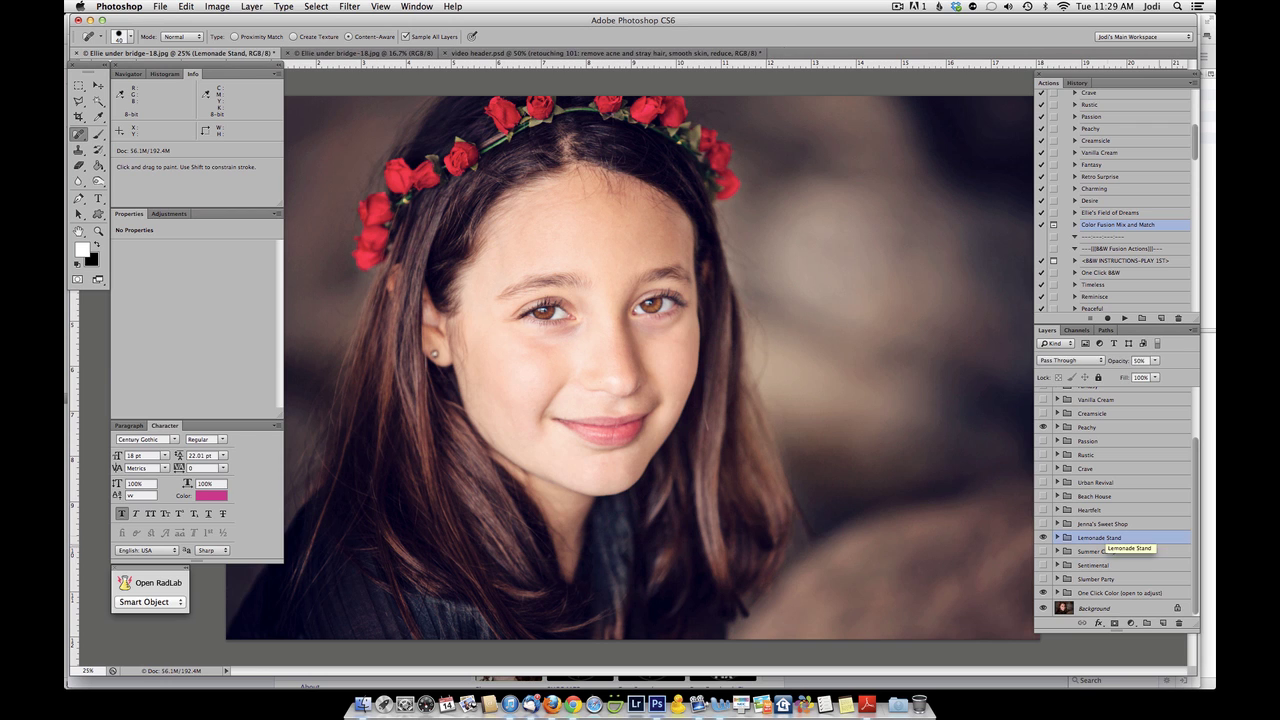
Step: Lower the opacity of the Lemonade Stand group to 11% and of the Peachy group to 31%
left_click(1155, 361)
left_click_drag(1157, 373, 1135, 373)
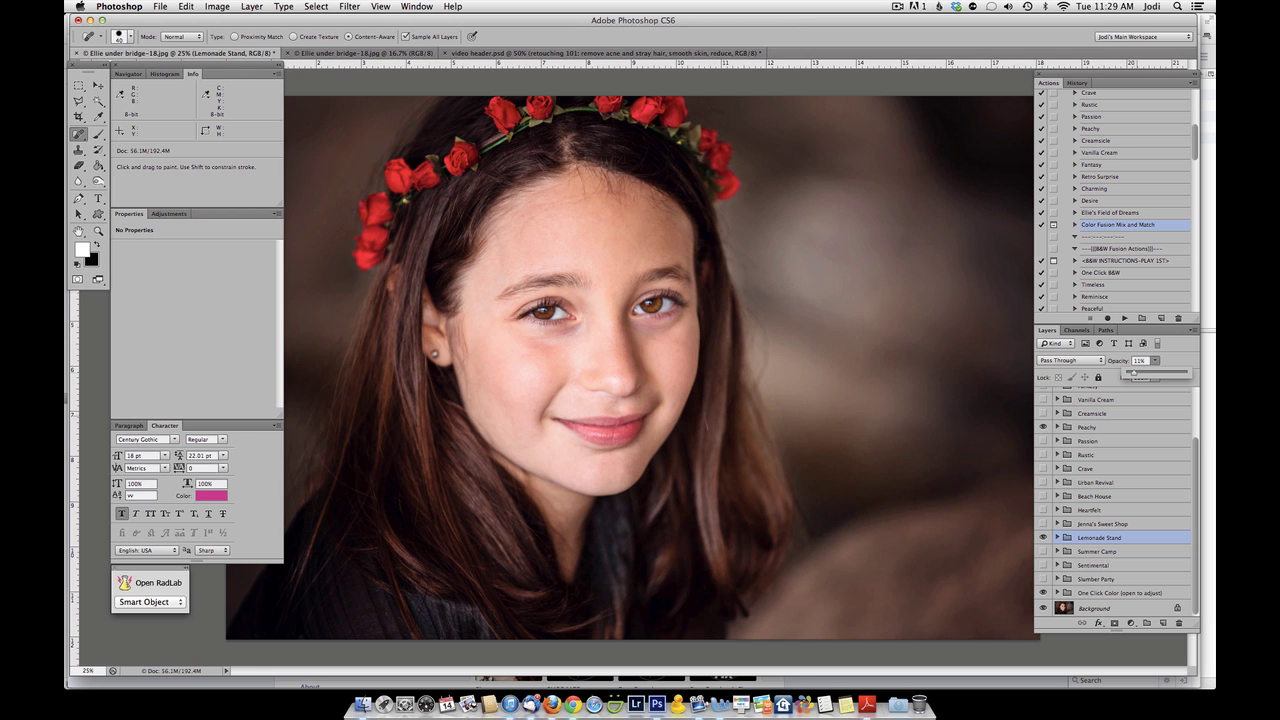
left_click(1088, 427)
left_click_drag(1119, 361, 1109, 361)
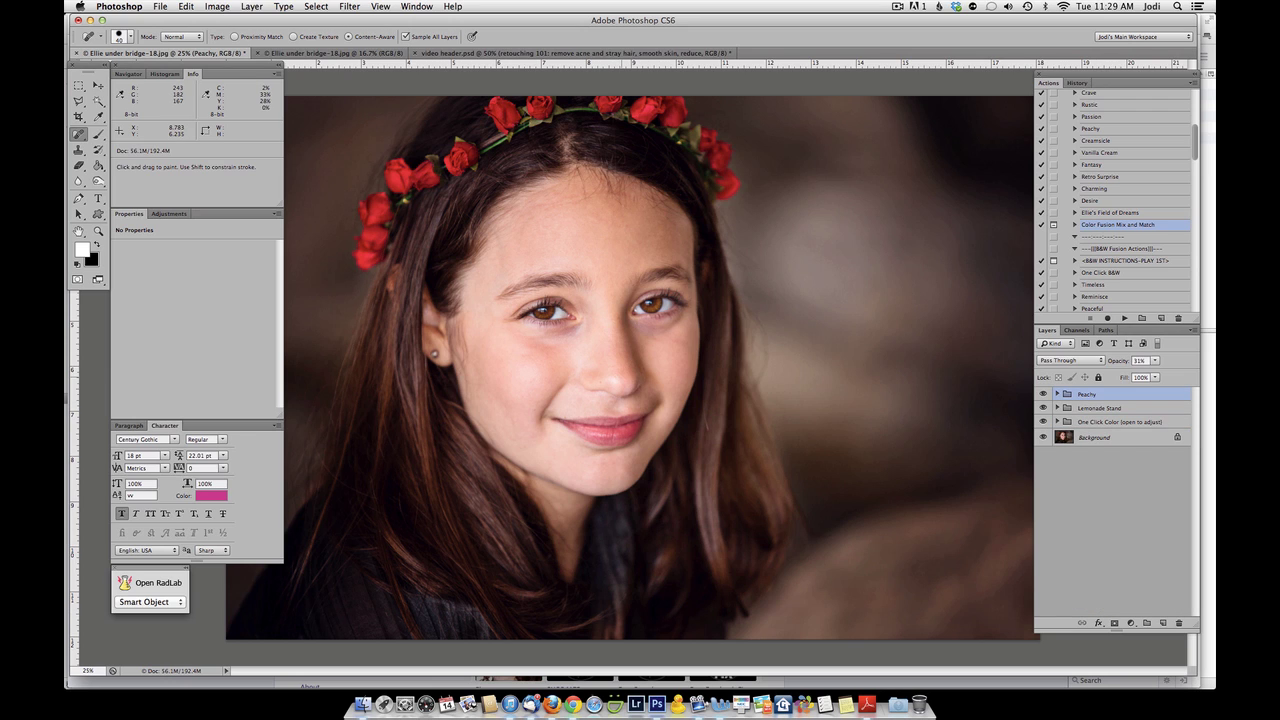
Step: Play the Shiny Skin Vanisher action from the MCP's Bag of Tricks set, continuing past its eyedropper reminder
scroll(1115, 200, "up", 8)
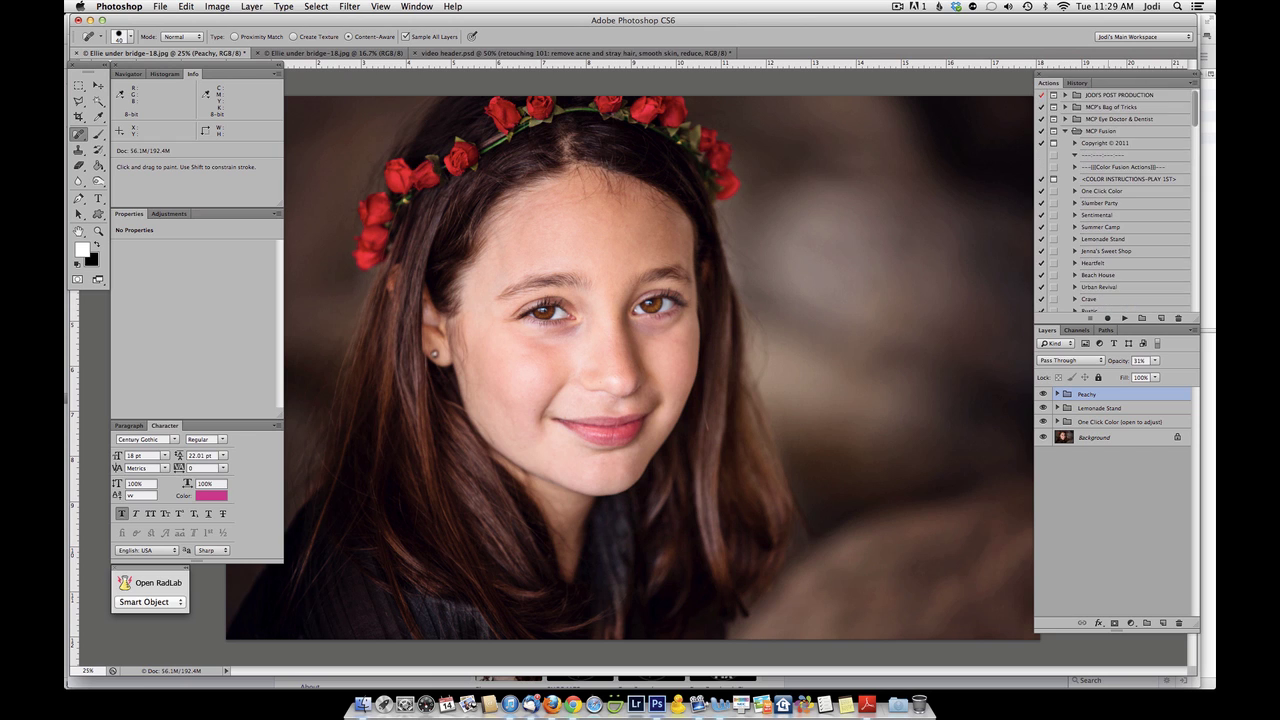
left_click(1065, 131)
left_click(1065, 107)
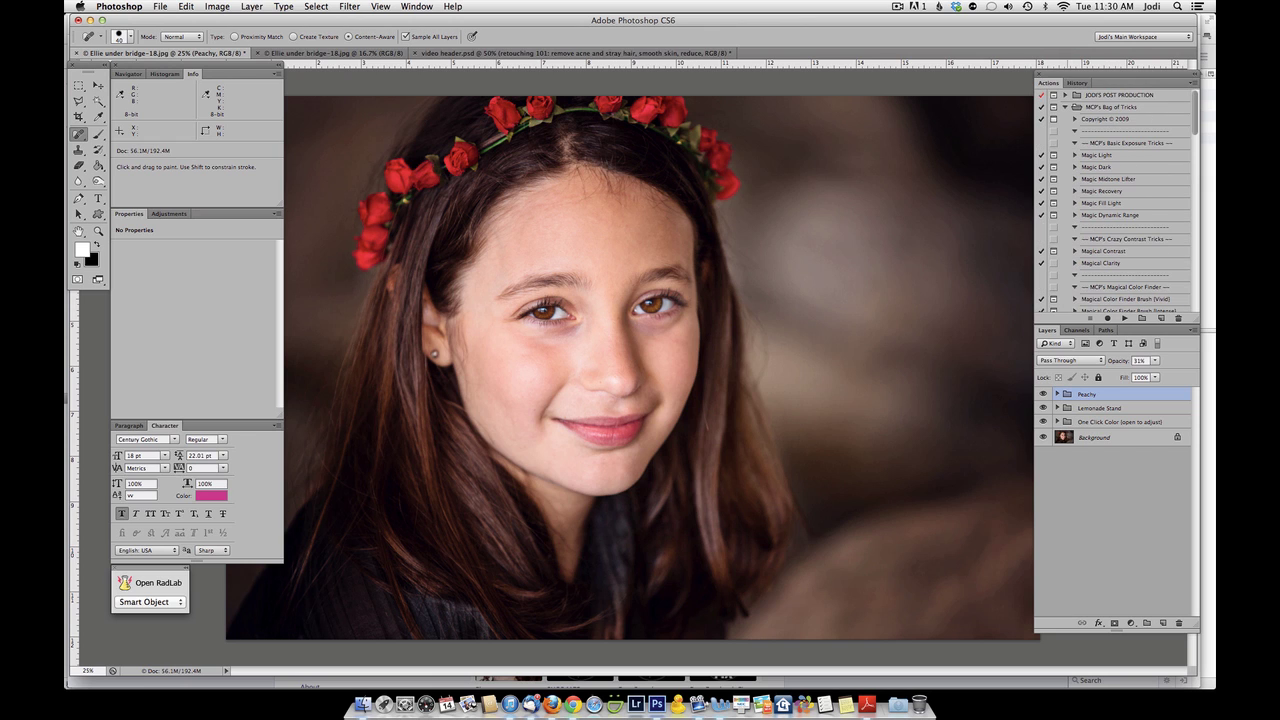
scroll(1110, 200, "down", 5)
left_click(1107, 230)
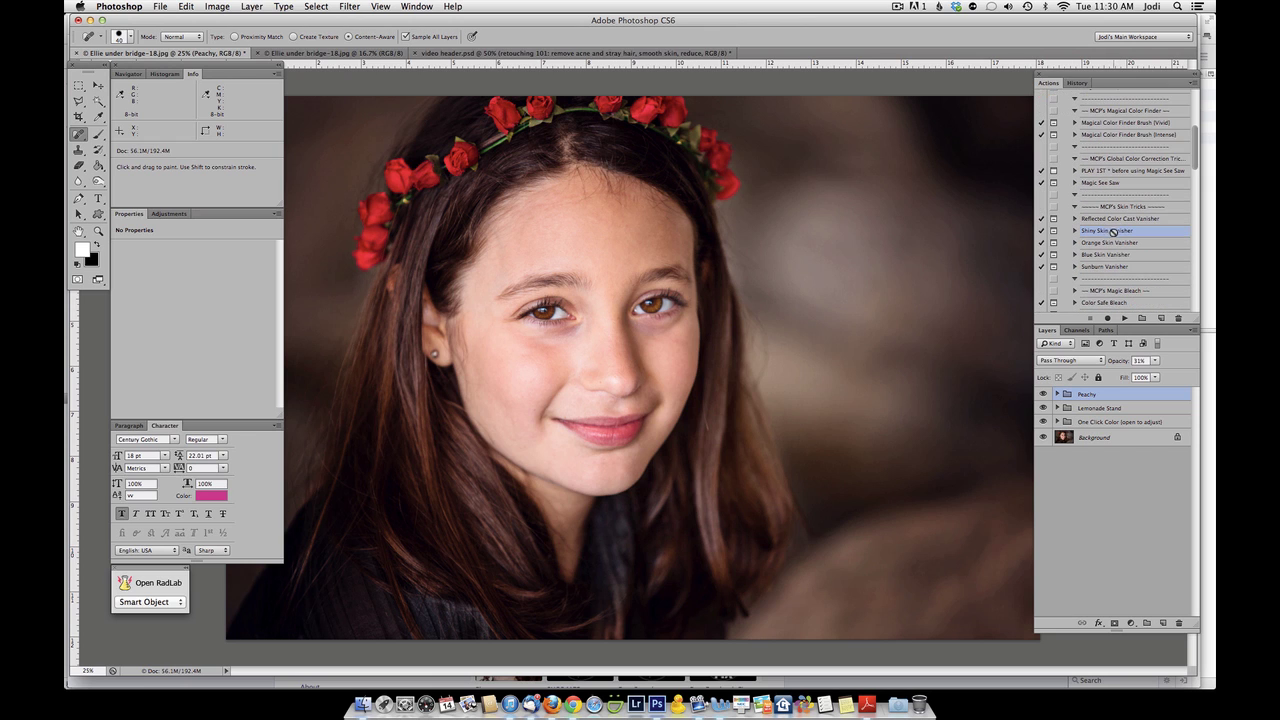
left_click(1124, 317)
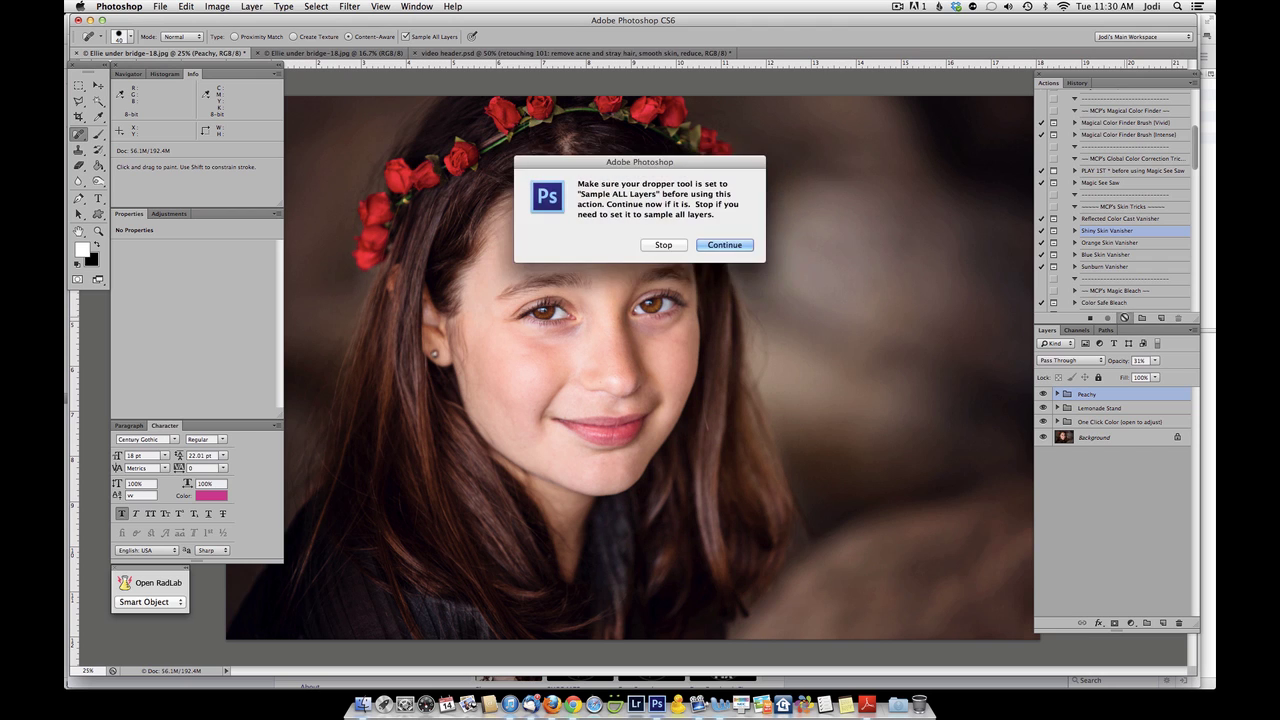
left_click(710, 244)
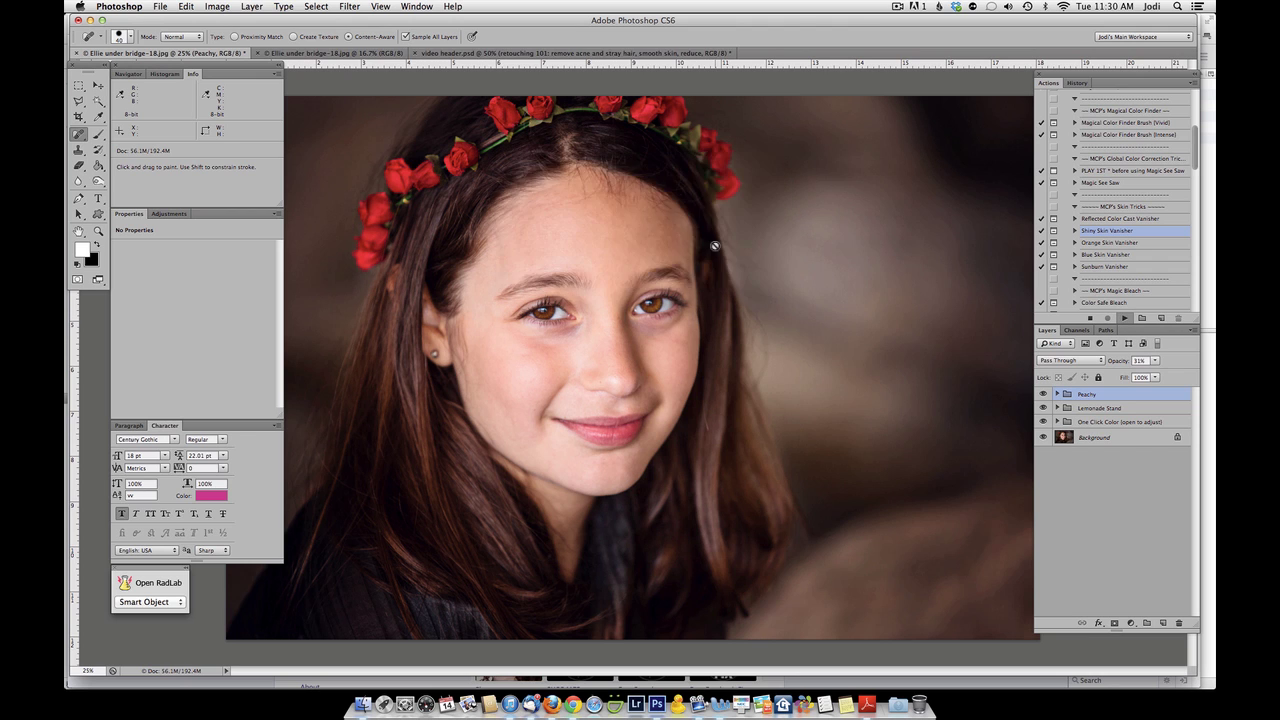
Step: Create the De-Shine Color fill layer with skin tone f6c0b2 sampled from the nose, and complete the action
left_click(716, 260)
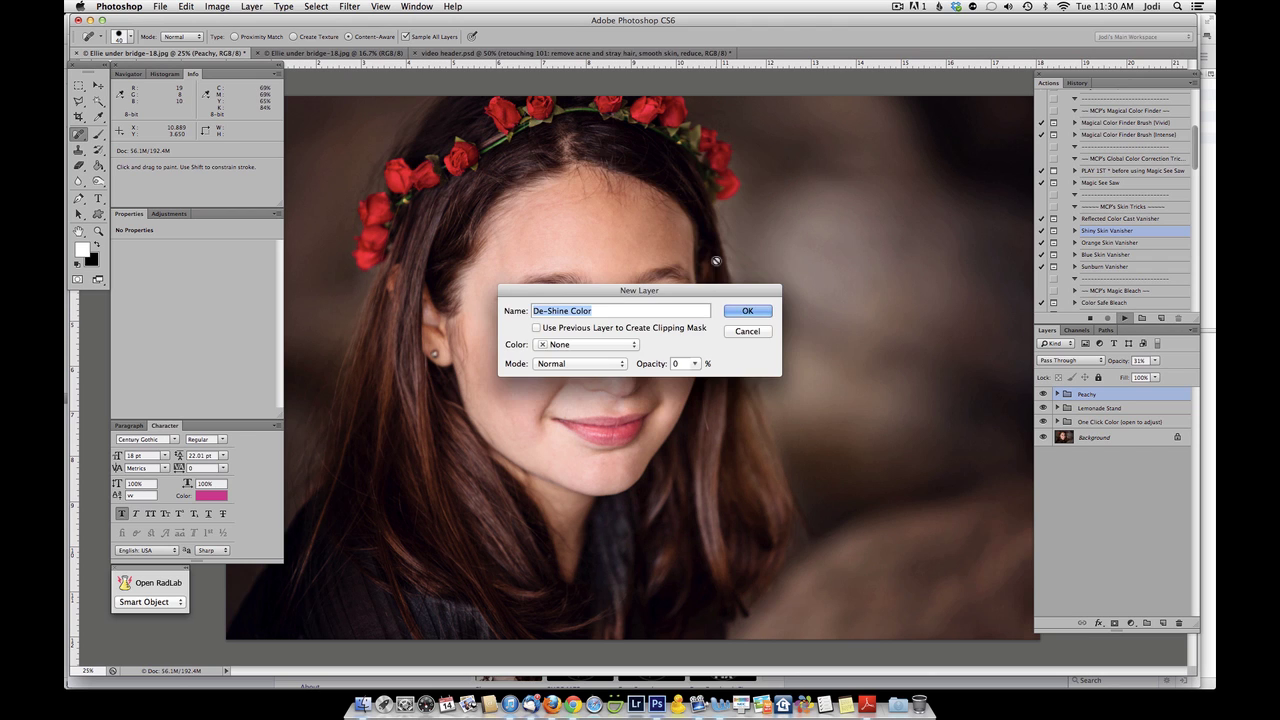
left_click(749, 309)
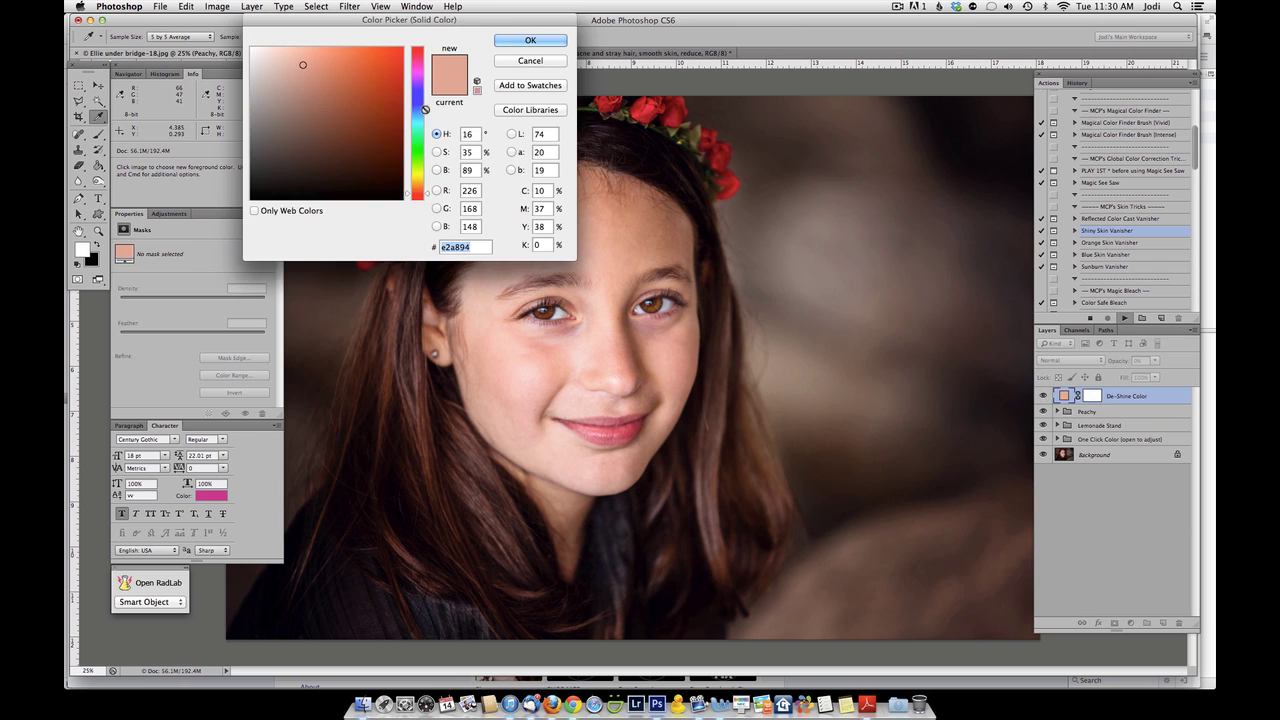
left_click(609, 366)
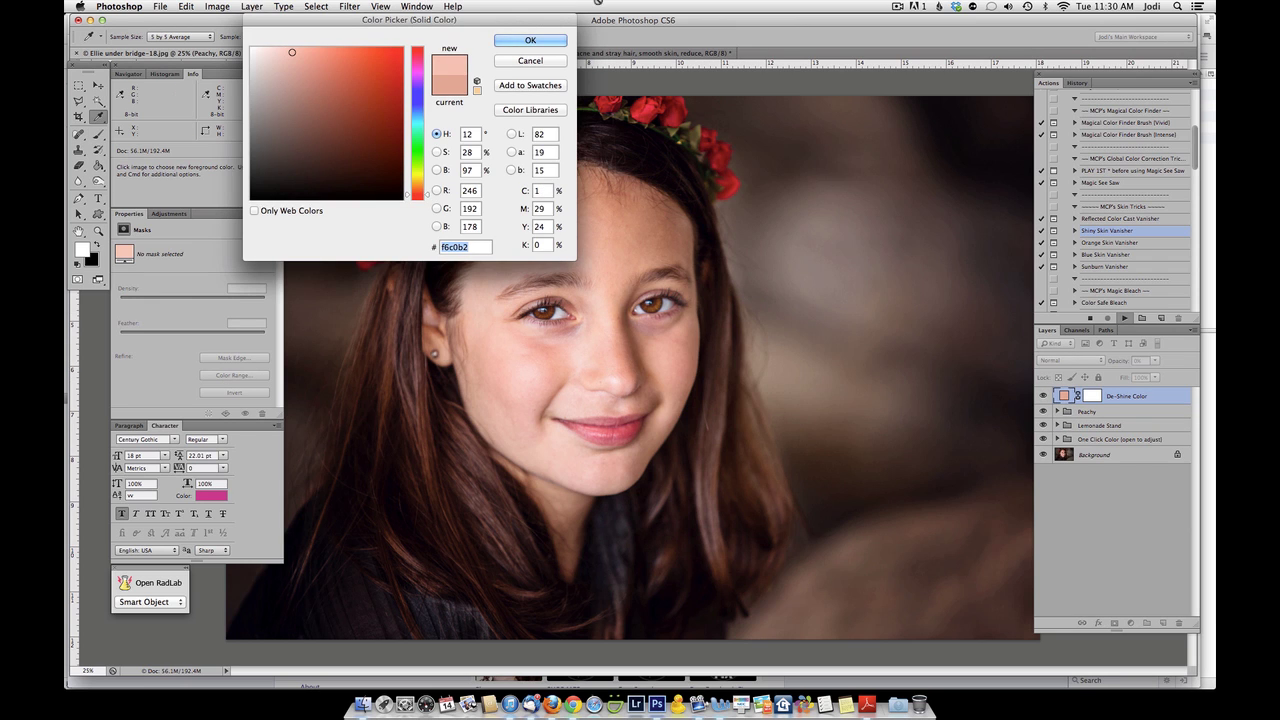
left_click(556, 40)
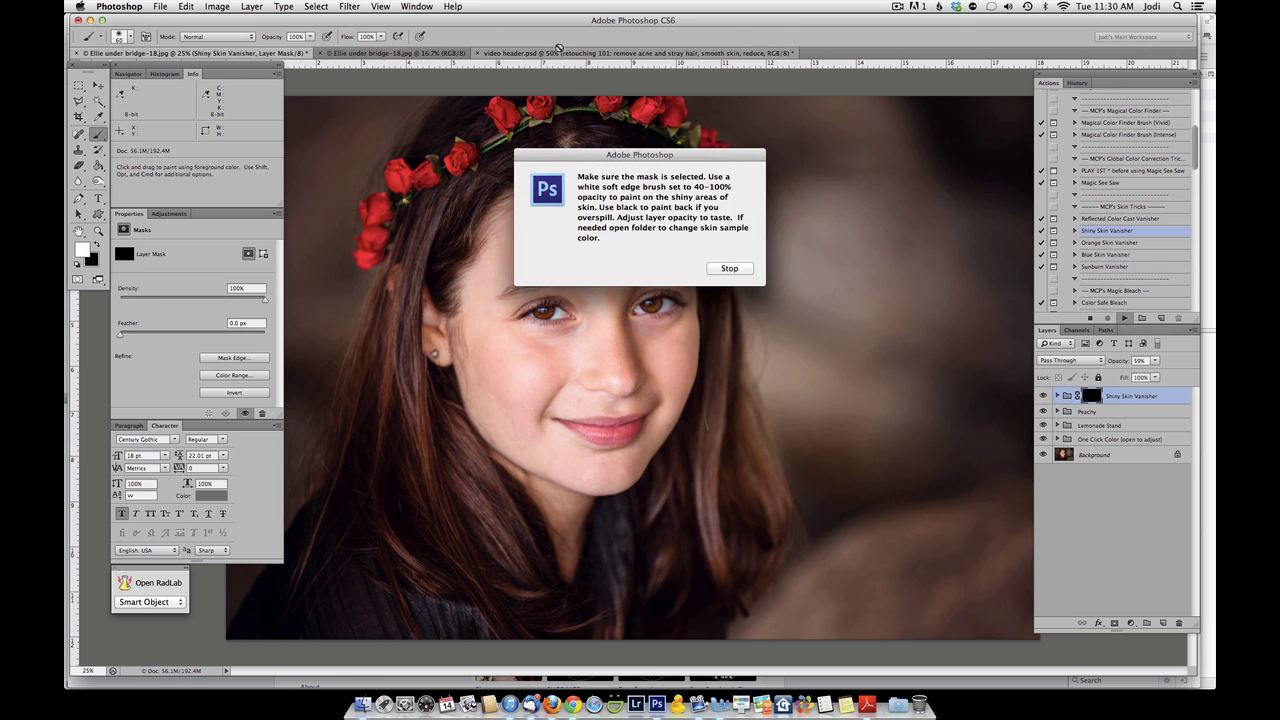
left_click(729, 268)
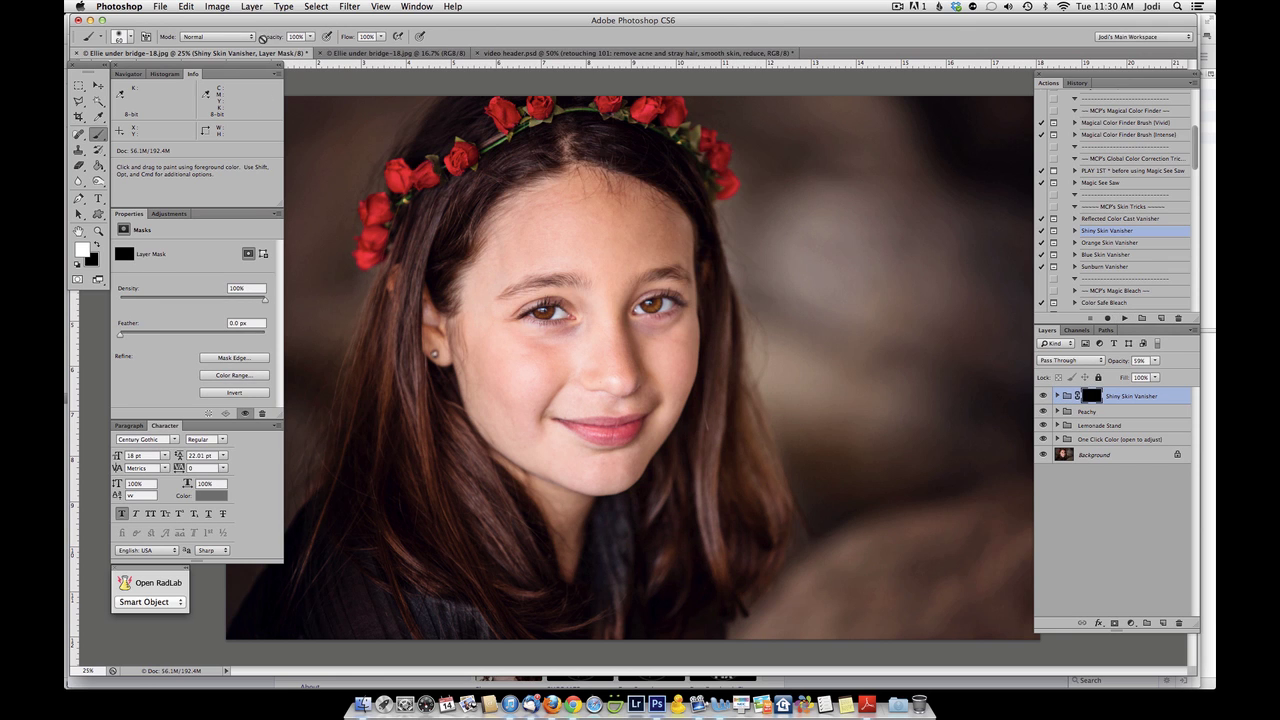
Step: Paint white over the shiny skin on the Shiny Skin Vanisher mask with a size 100 brush at 70% opacity
left_click_drag(276, 37, 252, 37)
key("bracketright")
key("bracketright")
key("bracketright")
key("bracketright")
mouse_move(616, 378)
left_mouse_down()
mouse_move(609, 307)
mouse_move(528, 340)
mouse_move(539, 362)
mouse_move(524, 391)
left_mouse_up()
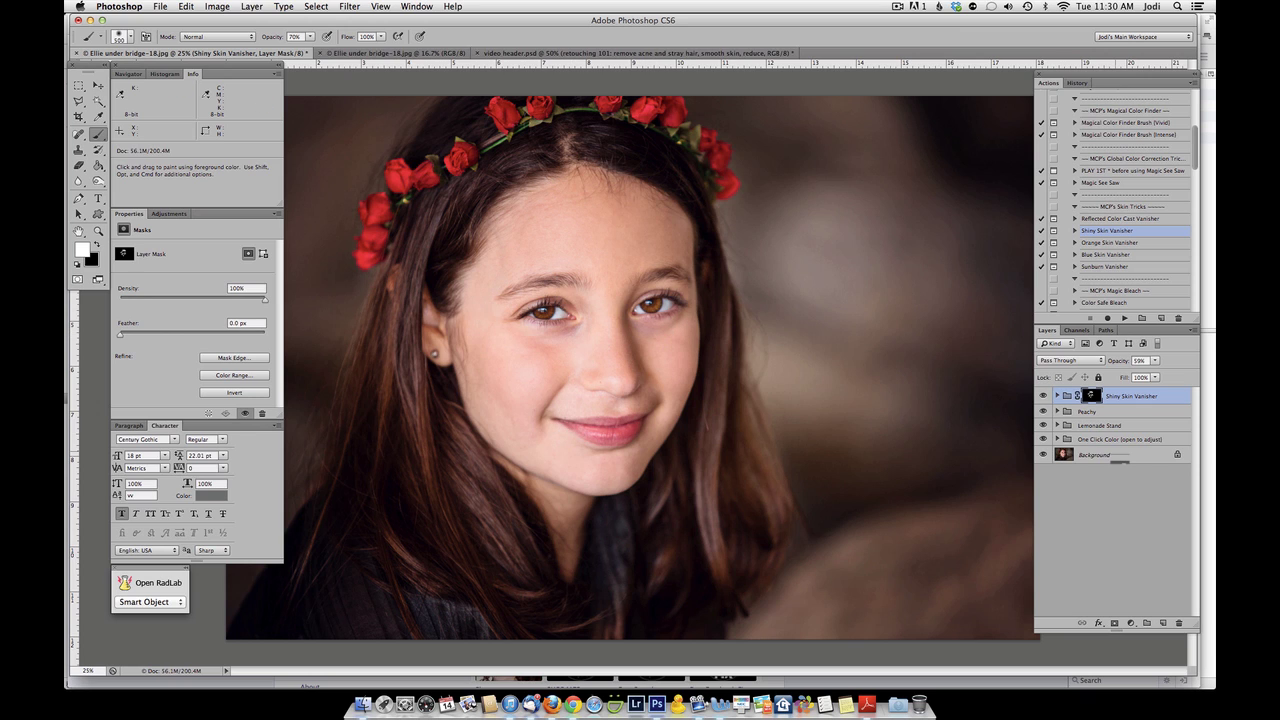
Step: Duplicate the Background layer and activate the Patch tool
left_click(1119, 457)
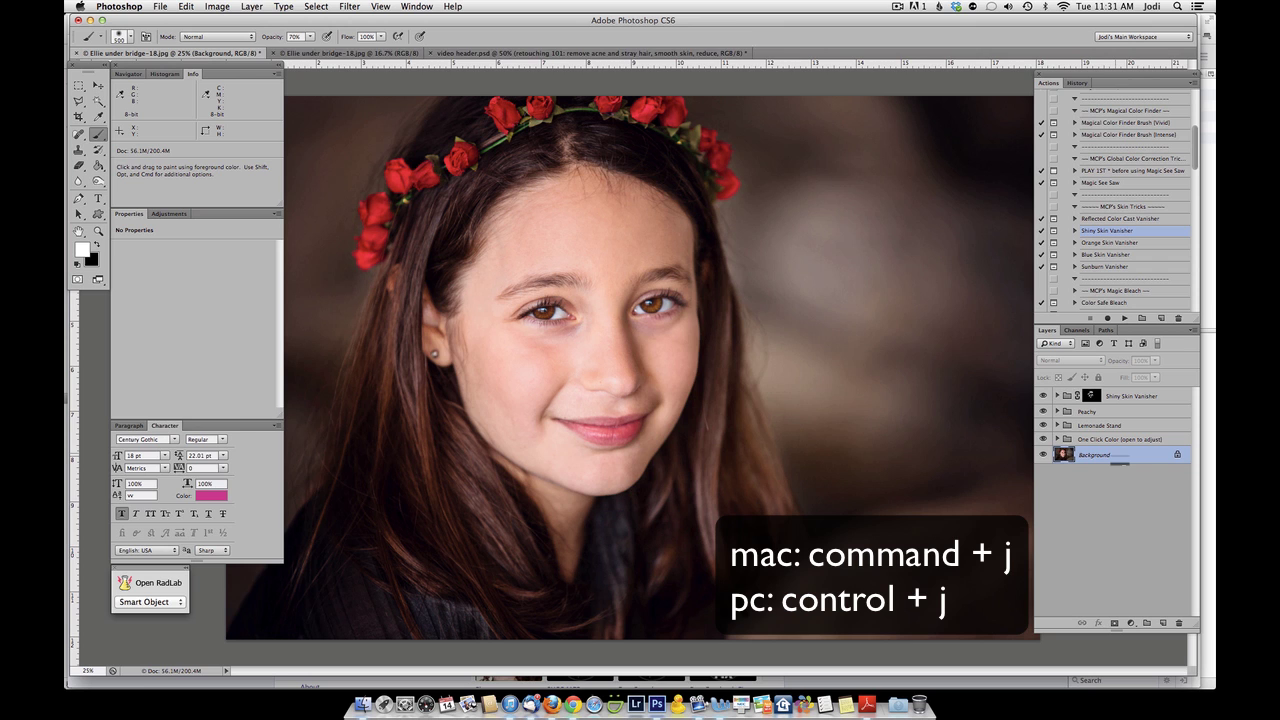
key("super+j")
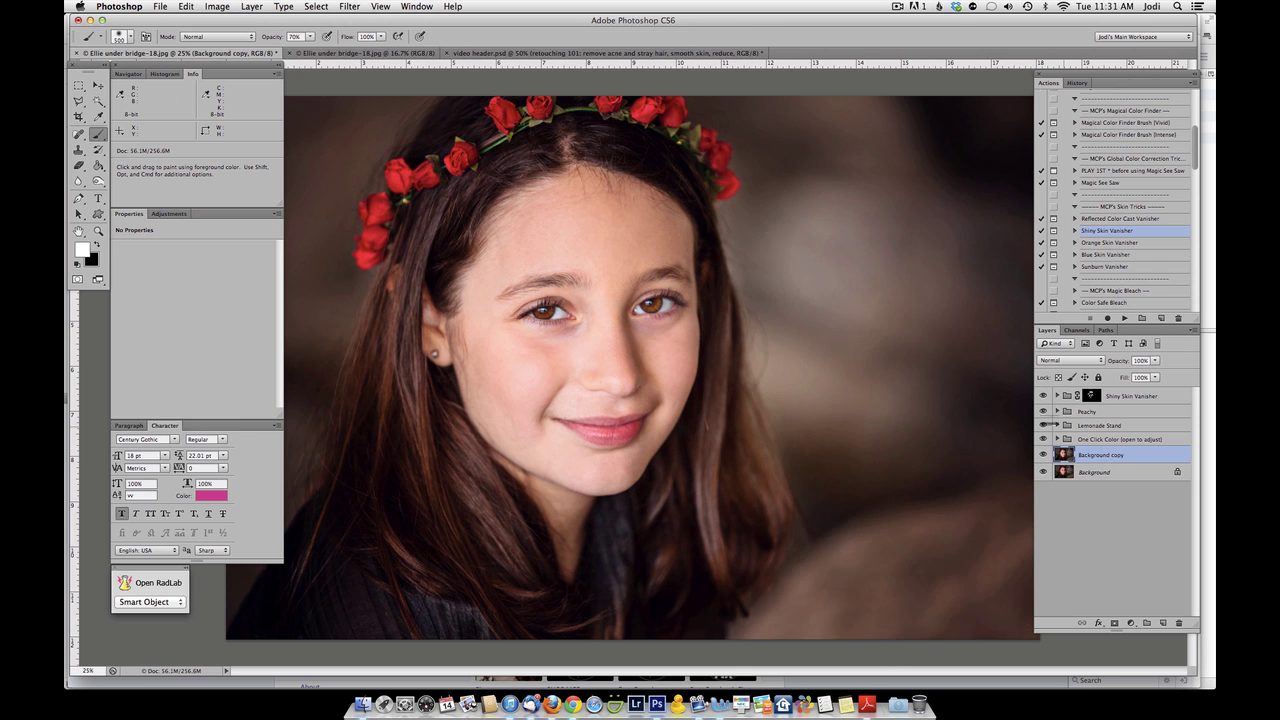
left_click_drag(80, 138, 121, 156)
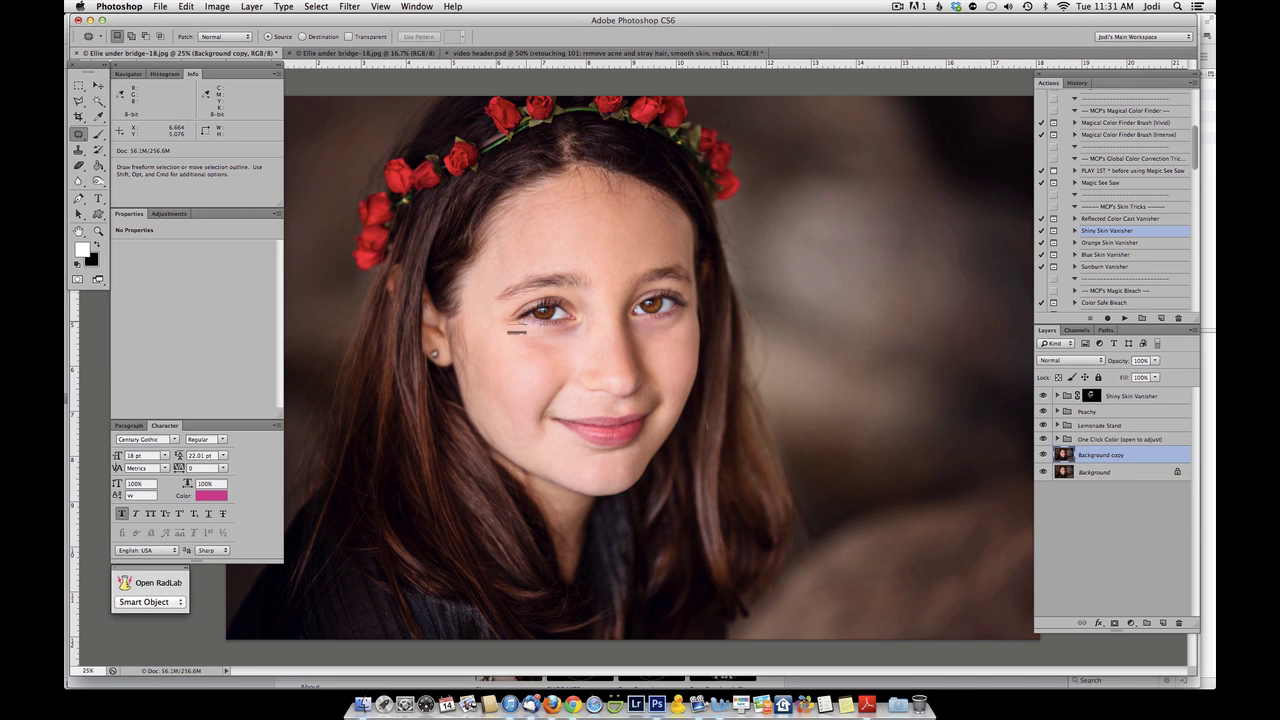
Step: Patch the dark circles under both eyes on the Background copy layer
mouse_move(508, 330)
left_mouse_down()
mouse_move(510, 342)
mouse_move(568, 345)
mouse_move(584, 331)
mouse_move(515, 336)
mouse_move(590, 254)
mouse_move(576, 245)
mouse_move(650, 249)
left_mouse_up()
key("super+d")
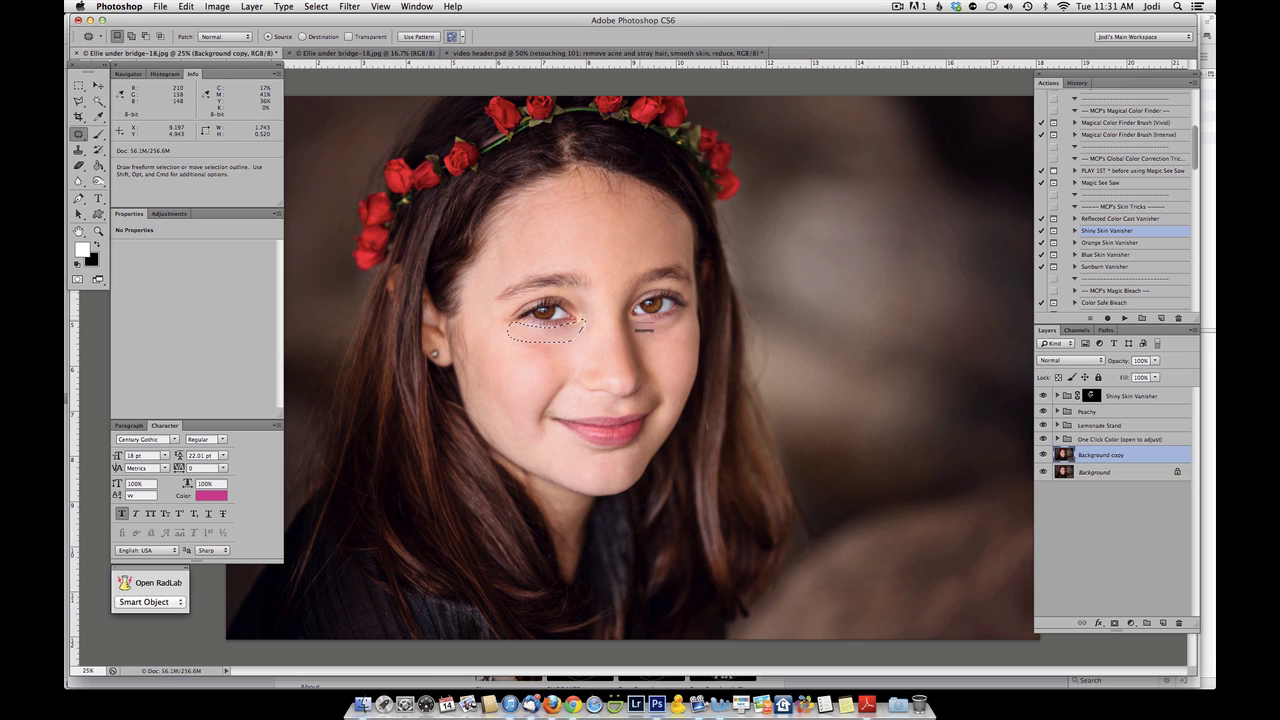
left_click_drag(640, 329, 641, 337)
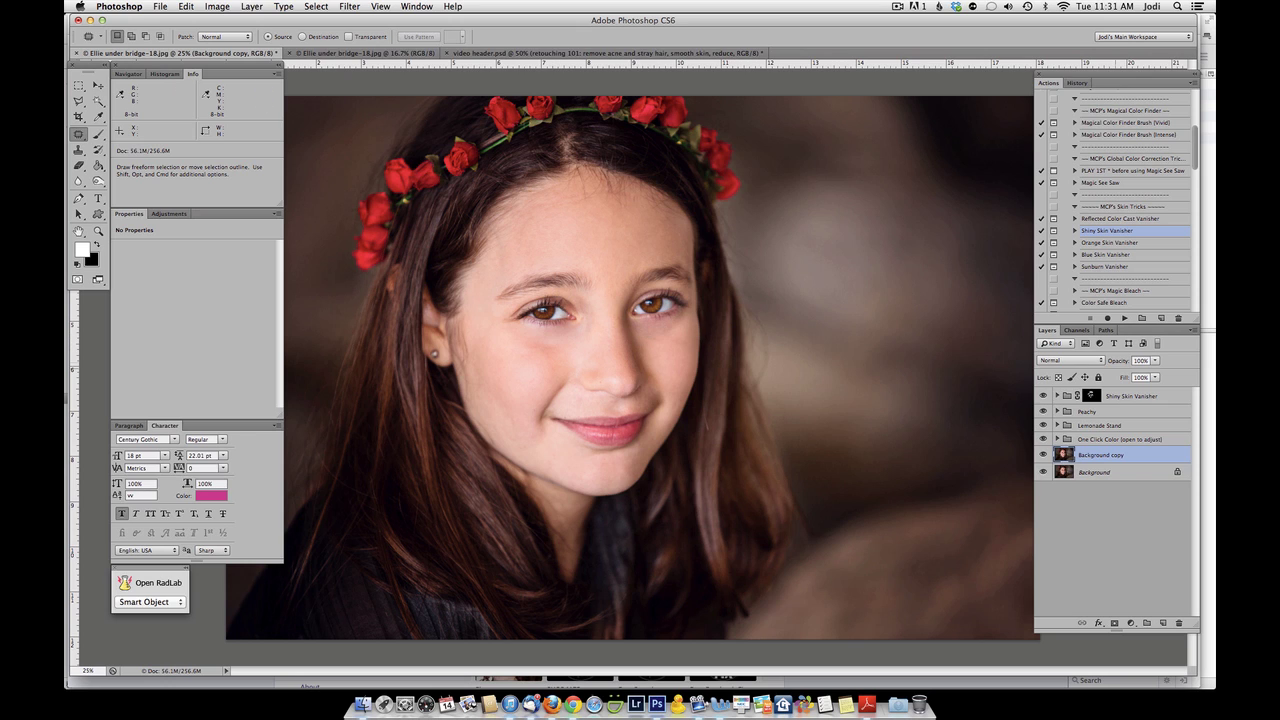
Step: Reduce the Background copy layer's opacity to 54% and toggle its visibility to compare the under-eye correction
left_click(1155, 360)
left_click_drag(1157, 372, 1129, 372)
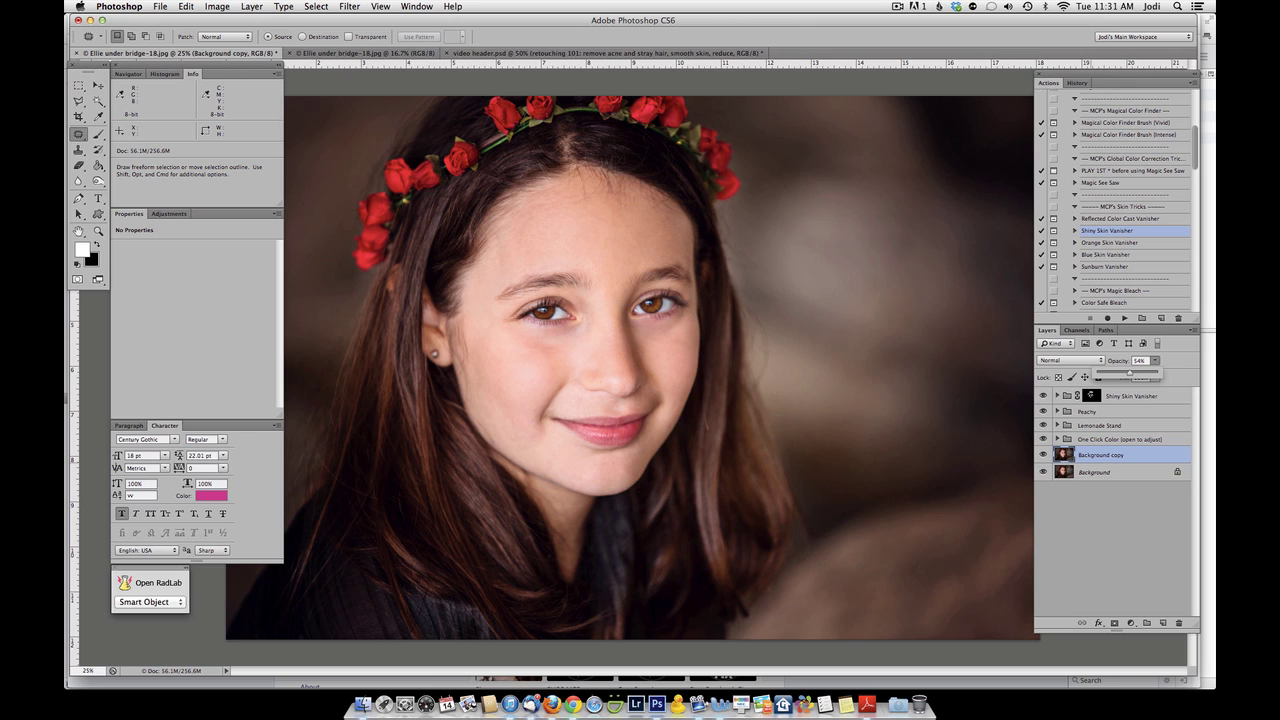
left_click(1043, 455)
left_click(1043, 455)
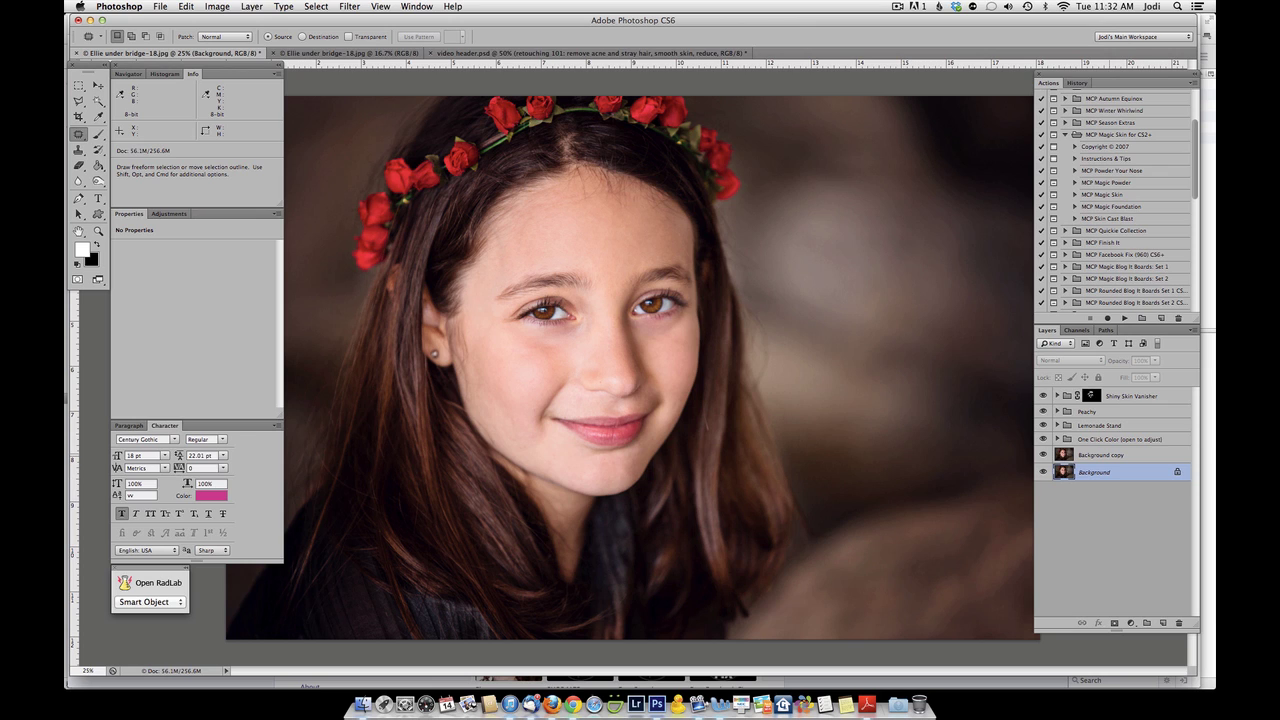
Step: Merge the Background copy layer with the Background layer
left_click(1101, 455)
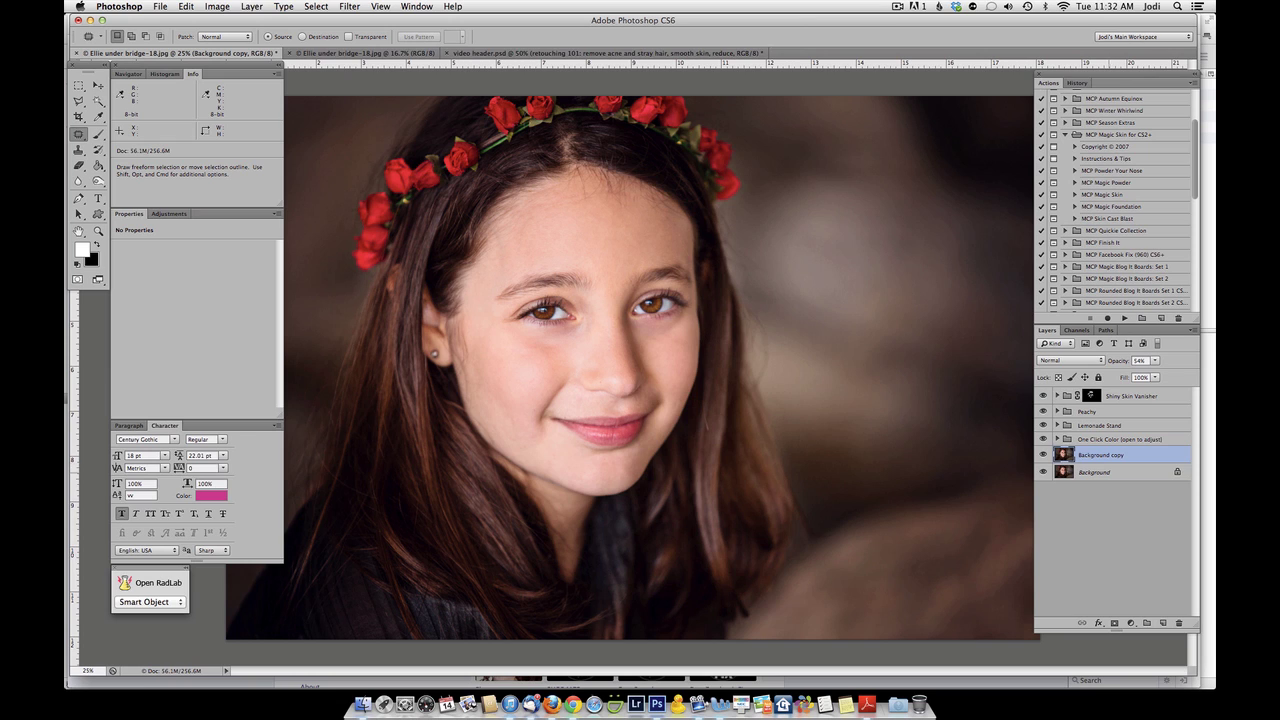
left_click(1095, 472, "shift")
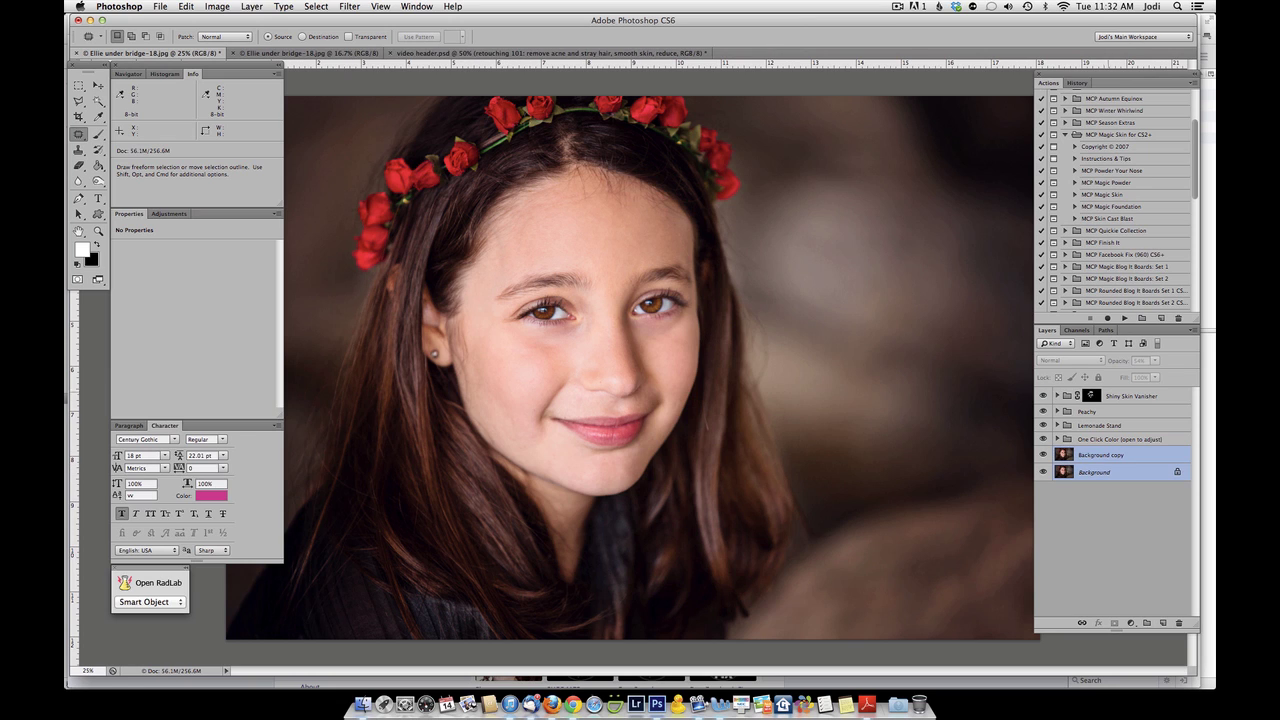
right_click(1100, 471)
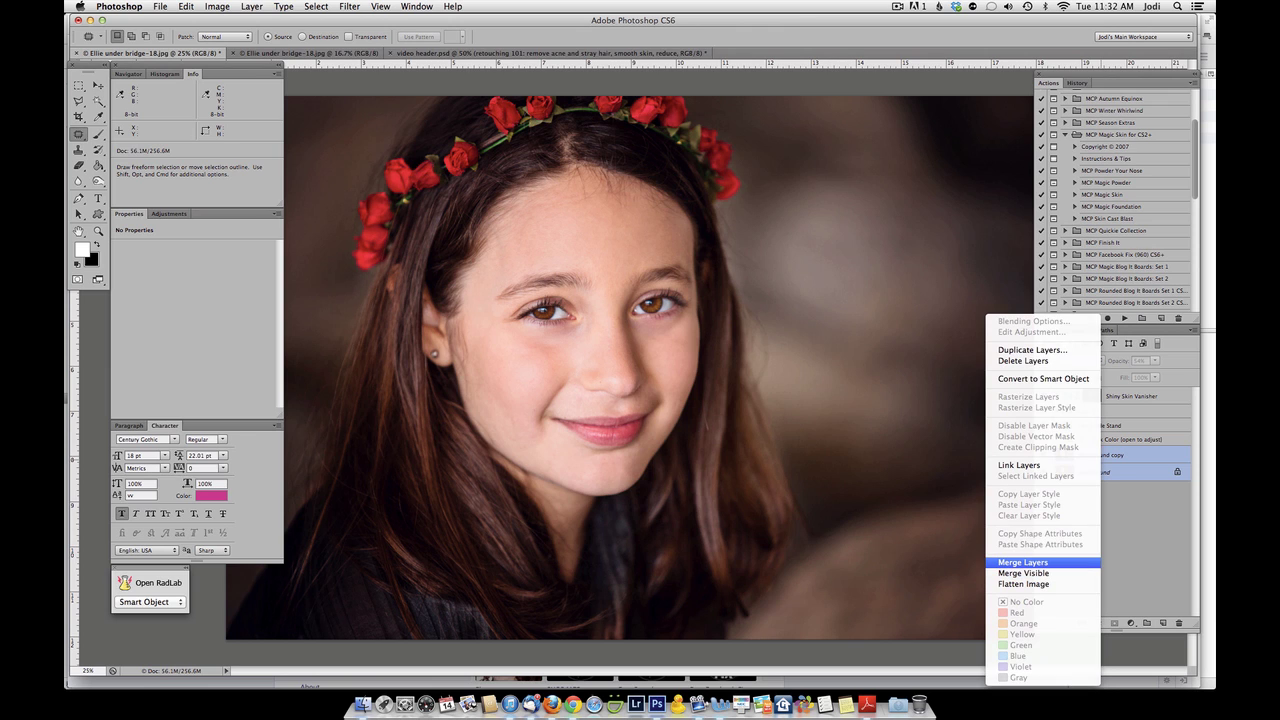
left_click(1023, 562)
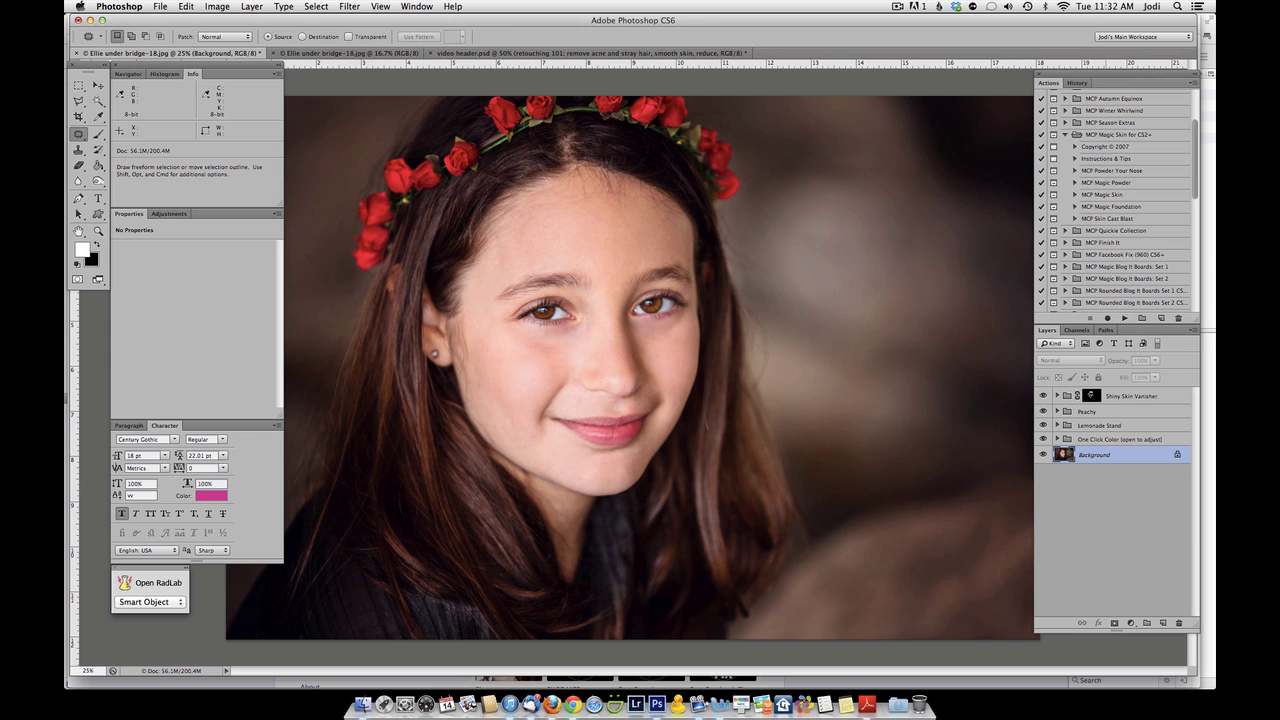
Step: Run the MCP Magic Skin action on the Background, adding face skin samples to its Color Range selection
left_click(1124, 318)
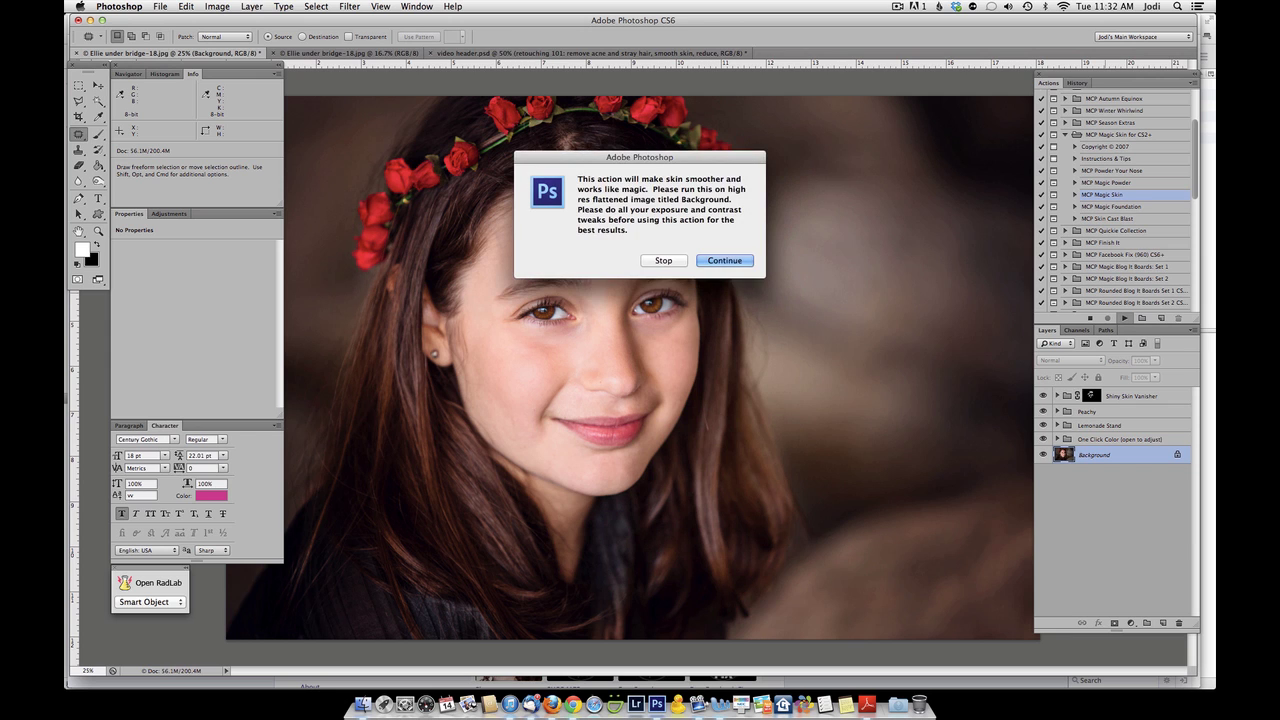
left_click(724, 260)
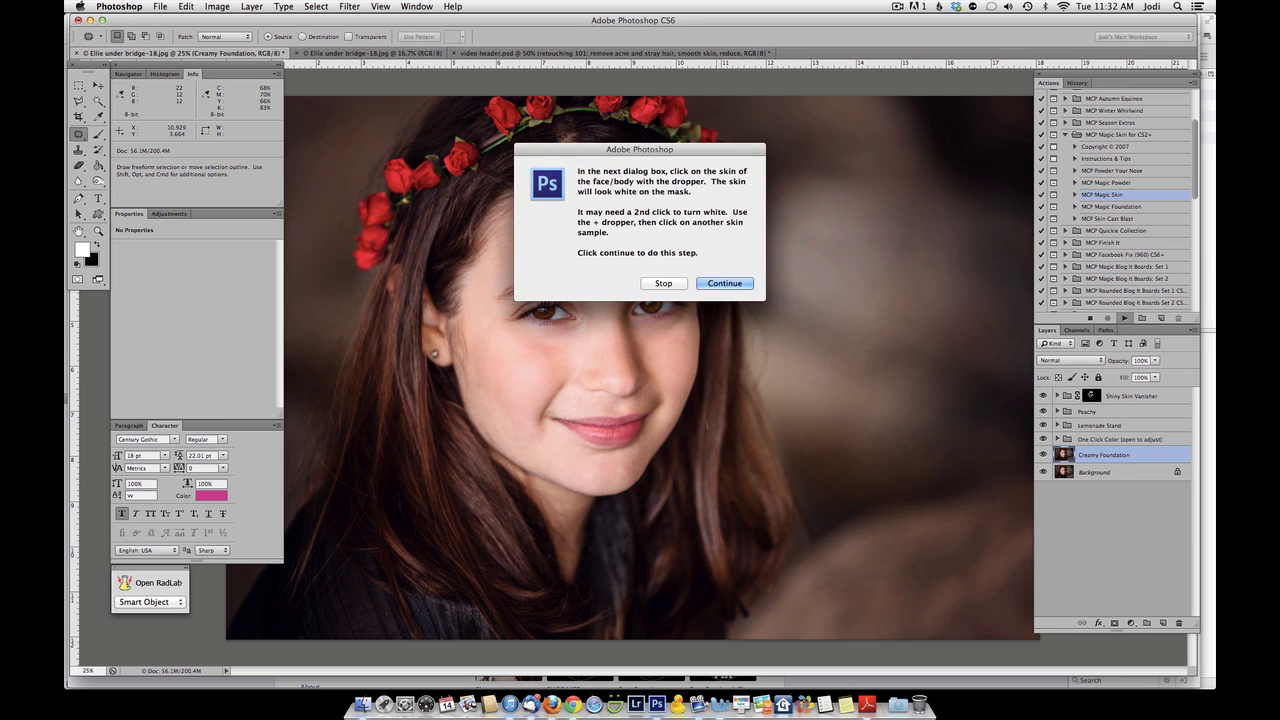
left_click(726, 284)
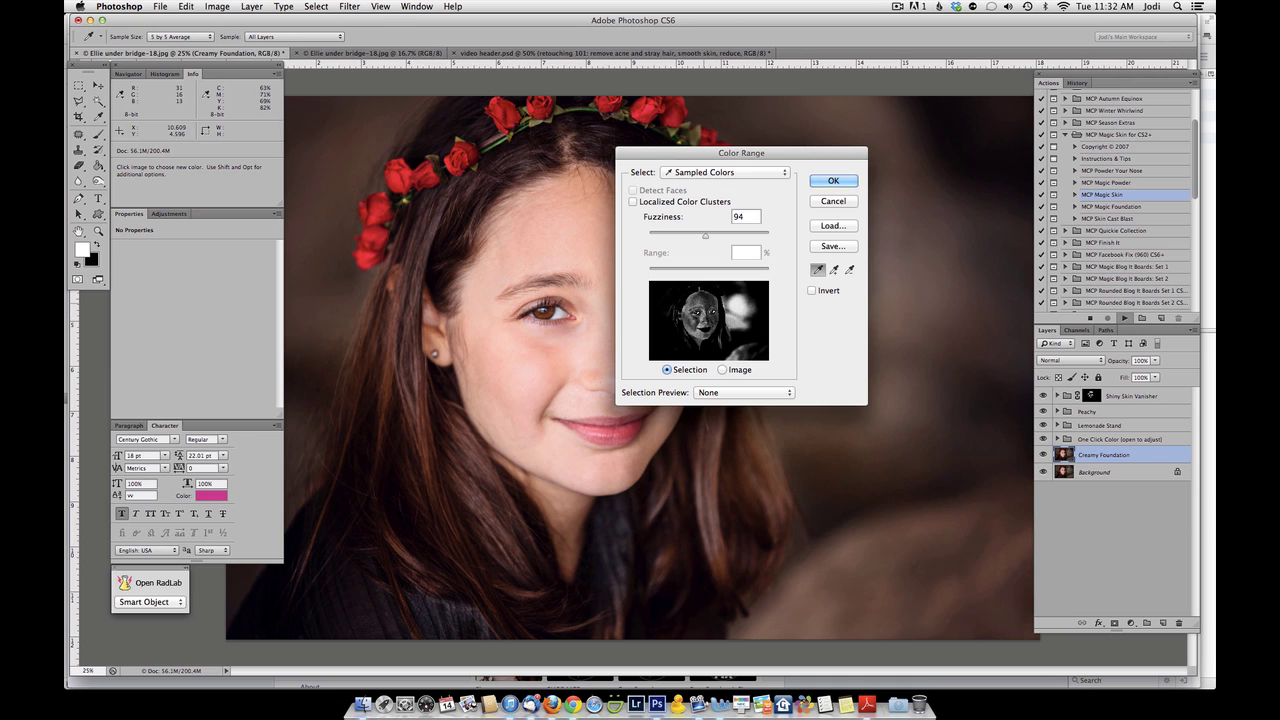
left_click(834, 270)
left_click(588, 352)
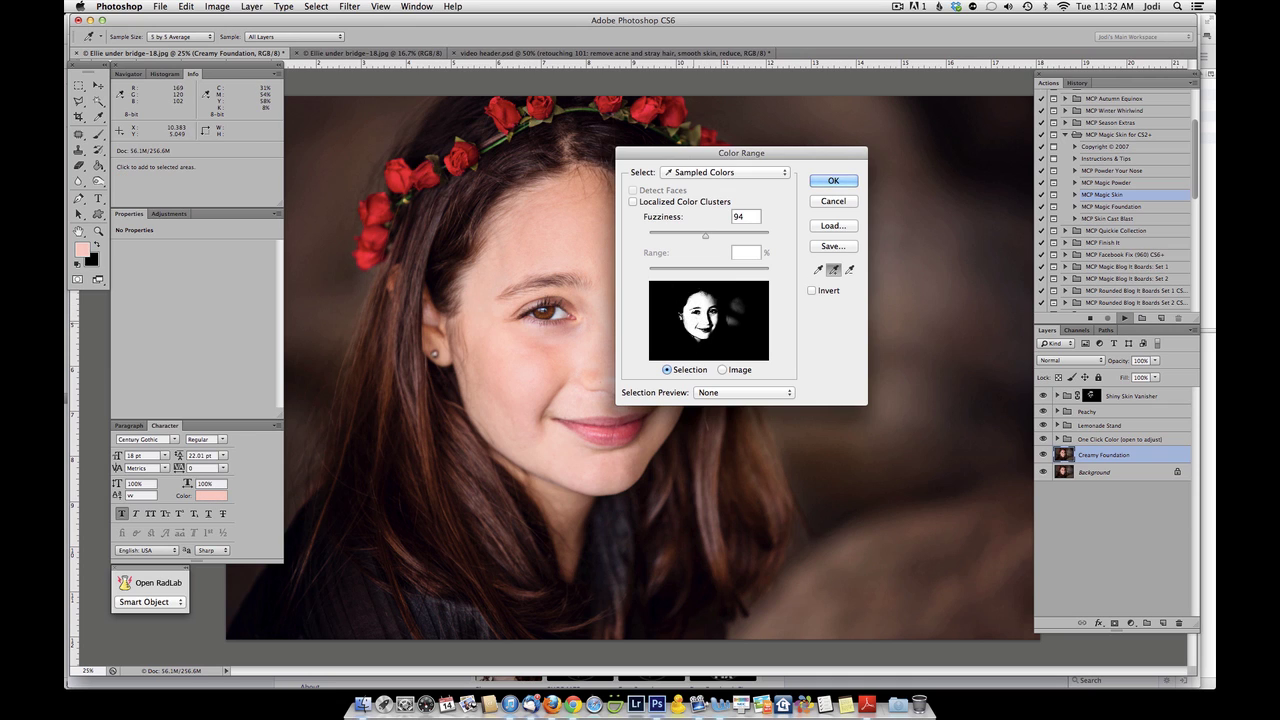
left_click(714, 318)
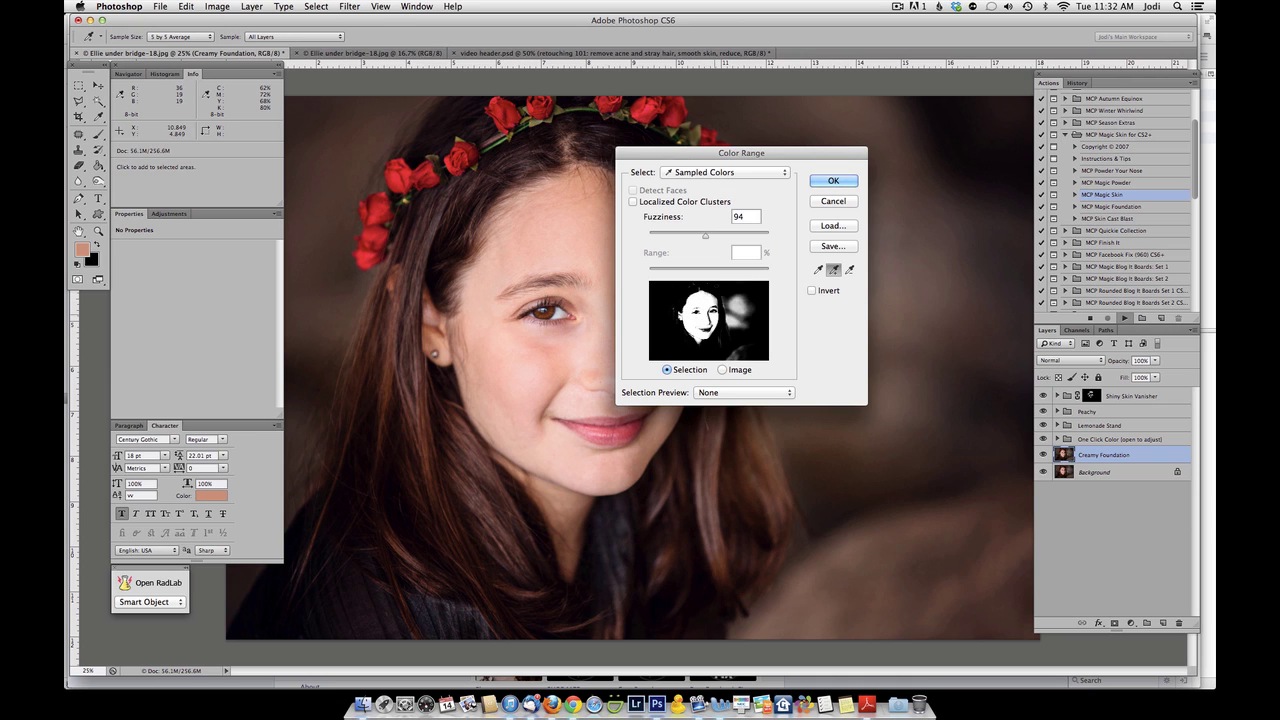
key("Return")
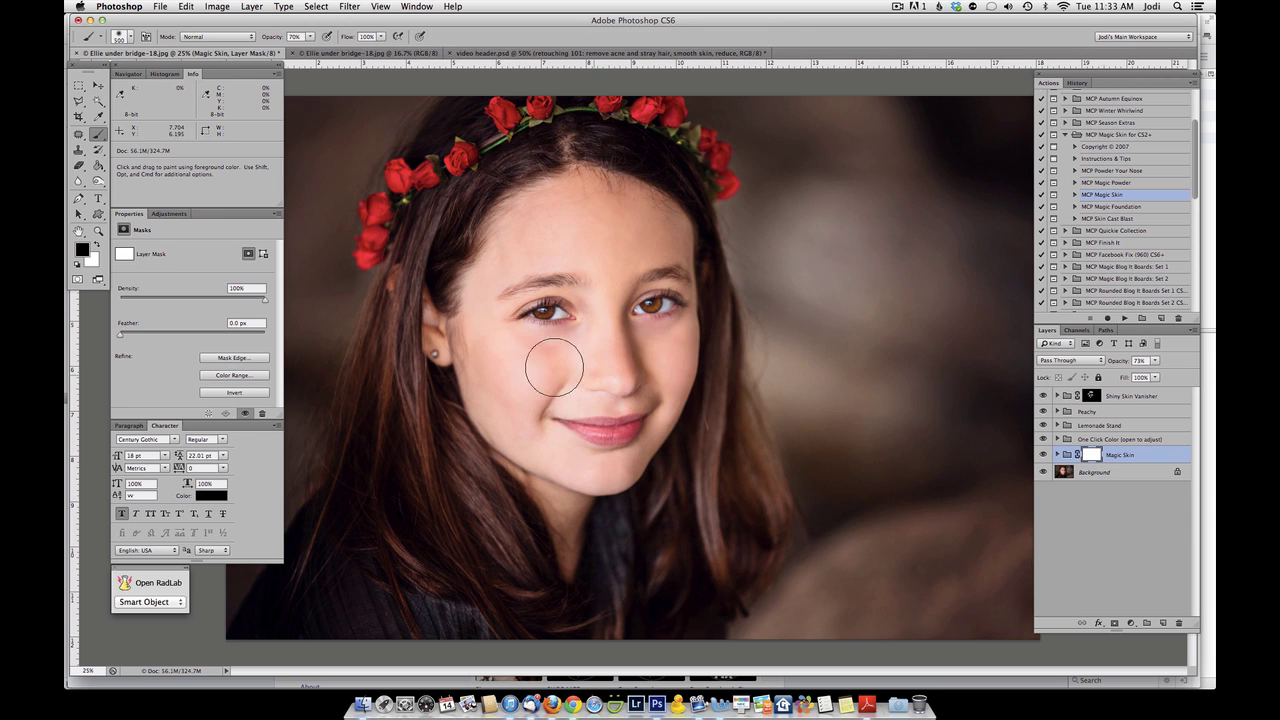
Step: Paint black over both eyes on the Magic Skin mask with a smaller brush, and set the brush opacity to 100%
key("bracketleft")
key("bracketleft")
key("bracketleft")
key("bracketleft")
left_click_drag(541, 312, 565, 308)
mouse_move(688, 308)
left_mouse_down()
mouse_move(626, 309)
mouse_move(661, 306)
left_mouse_up()
left_click_drag(274, 36, 308, 37)
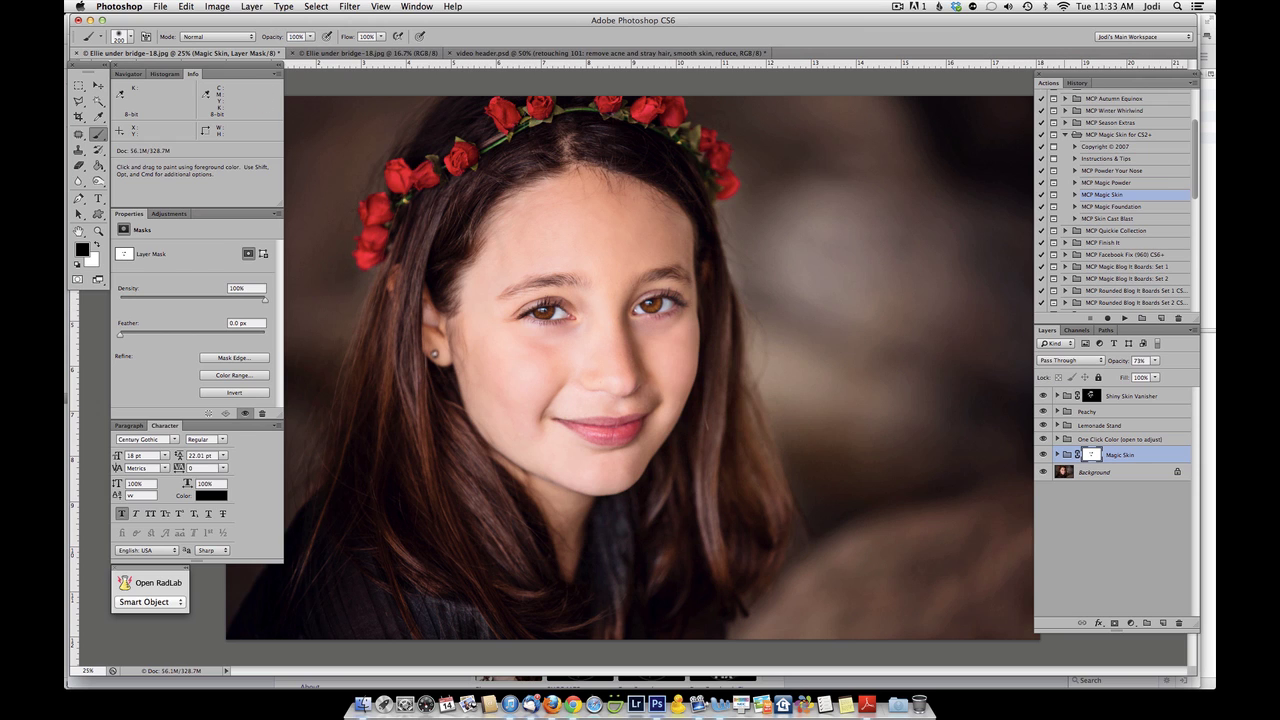
Step: Run The Eye Doctor action from the MCP Eye Doctor & Dentist set and paint white over the eyes on the Sharp as a Tack mask
left_click(1065, 135)
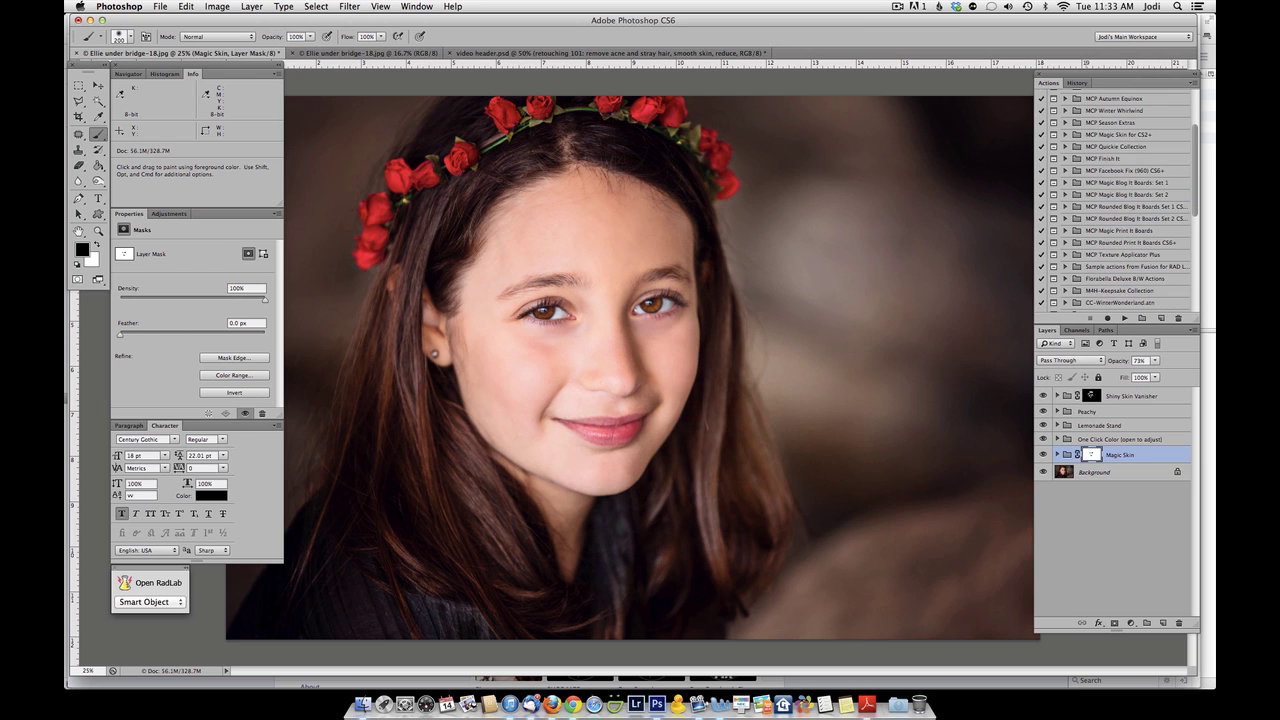
scroll(1068, 140, "up", 5)
left_click(1065, 119)
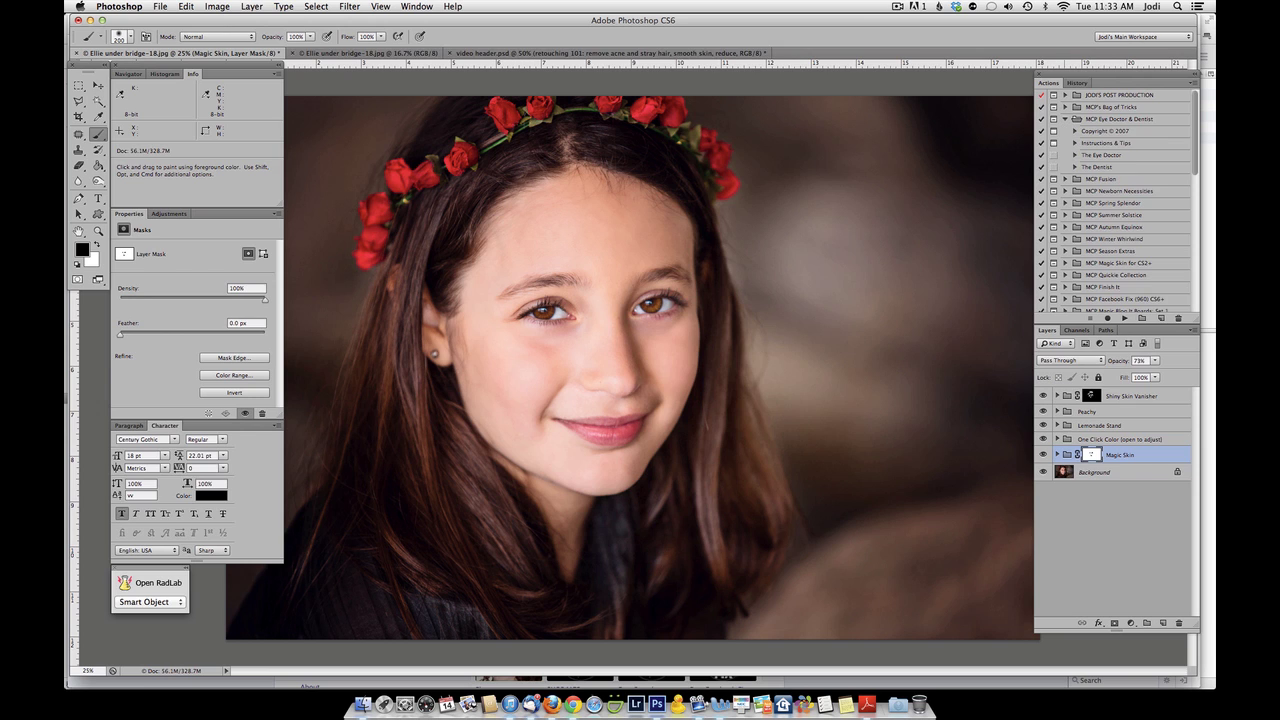
left_click(1101, 155)
left_click(1125, 318)
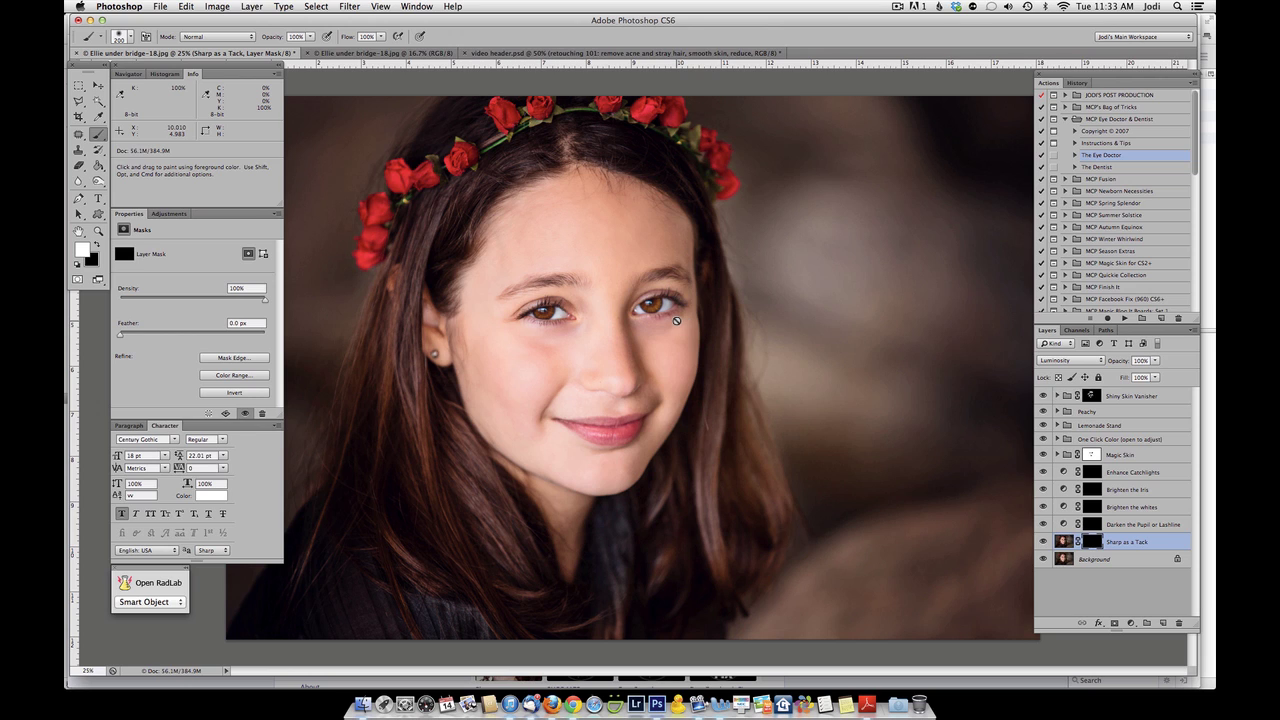
left_click_drag(659, 302, 682, 306)
Step: Target the Enhance Catchlights mask and shrink the brush to size 80 for detail work in the eyes
left_click(1091, 472)
key("bracketleft")
key("bracketleft")
key("bracketleft")
key("bracketleft")
key("bracketleft")
key("bracketleft")
key("bracketleft")
key("bracketleft")
key("bracketleft")
key("bracketleft")
key("bracketleft")
key("bracketleft")
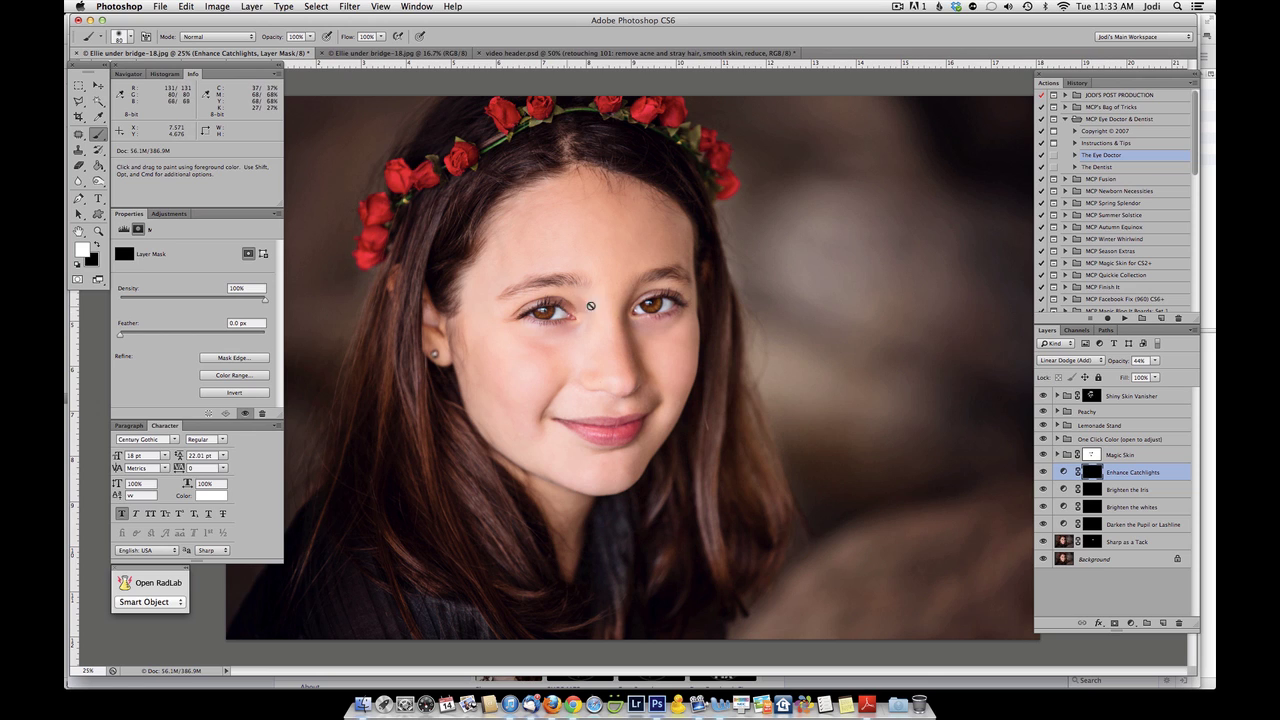
Step: Paint white over both irises on the Brighten the Iris mask and lower that layer's opacity to 29%
left_click(1091, 489)
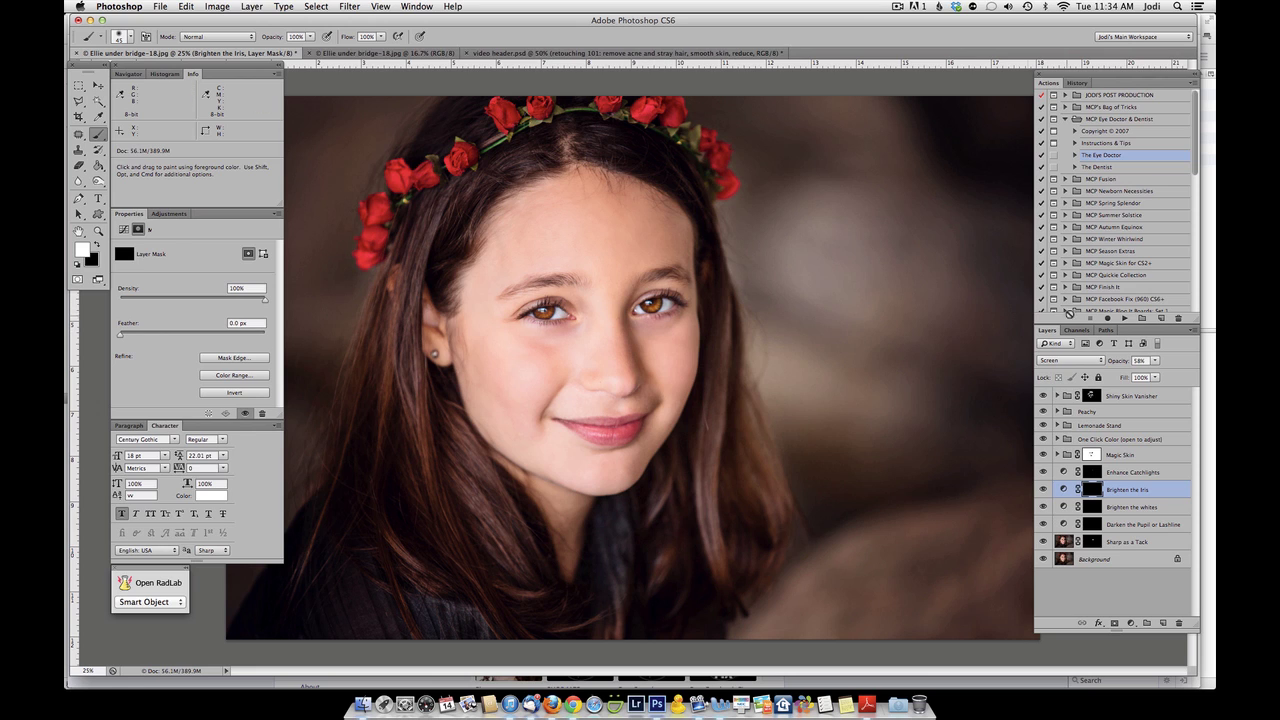
left_click(1155, 361)
left_click_drag(1156, 374, 1139, 373)
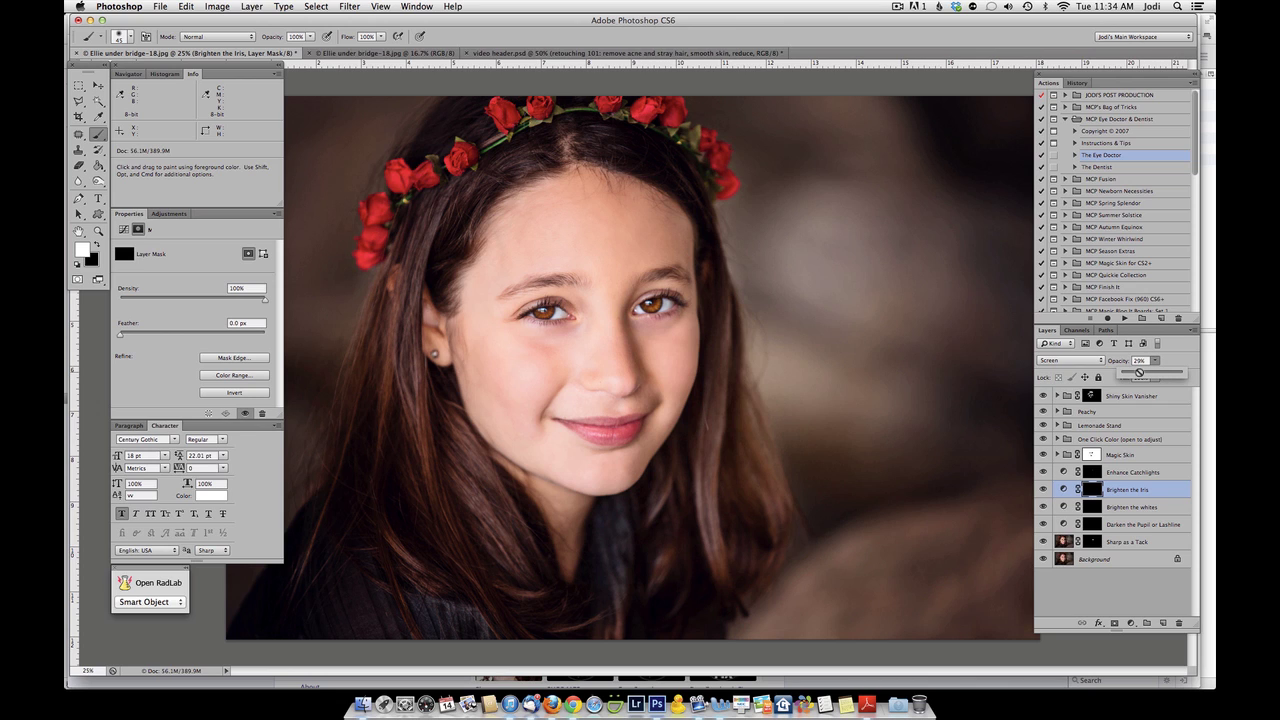
left_click(1172, 354)
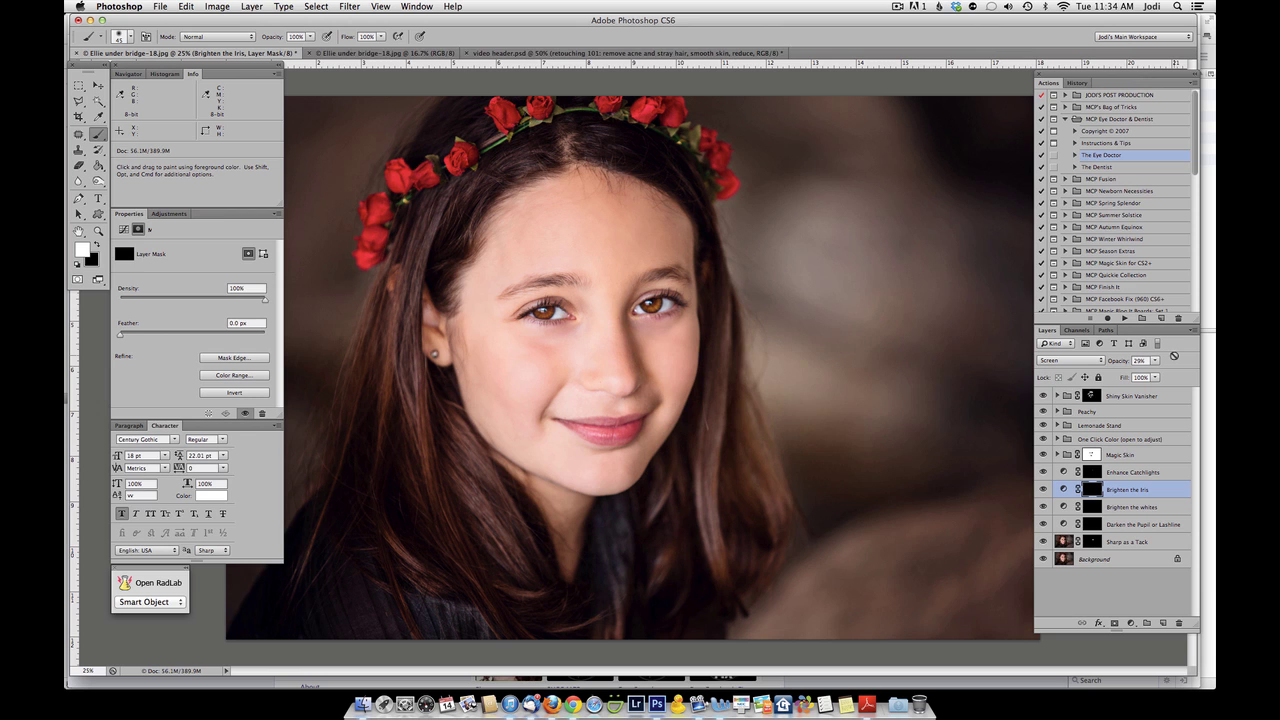
Step: Take a history snapshot of the finished retouch and compare it with the original image and Snapshot 1
key("super+minus")
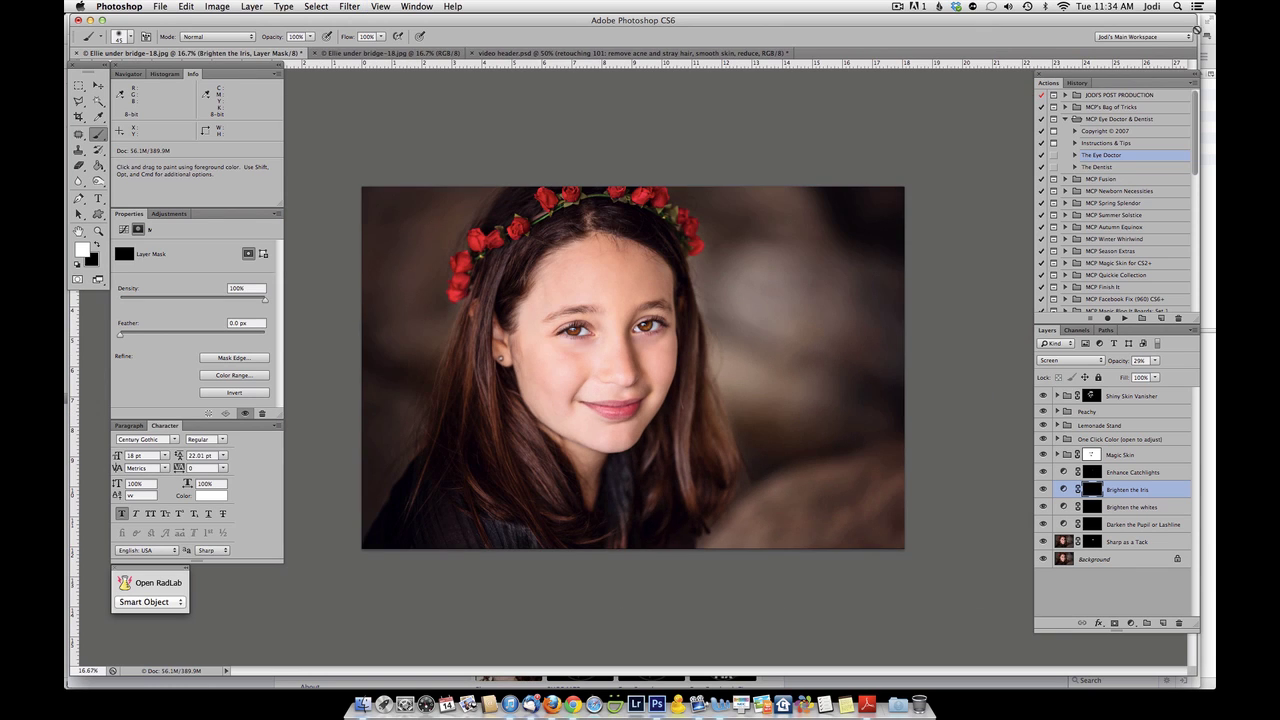
left_click(1077, 83)
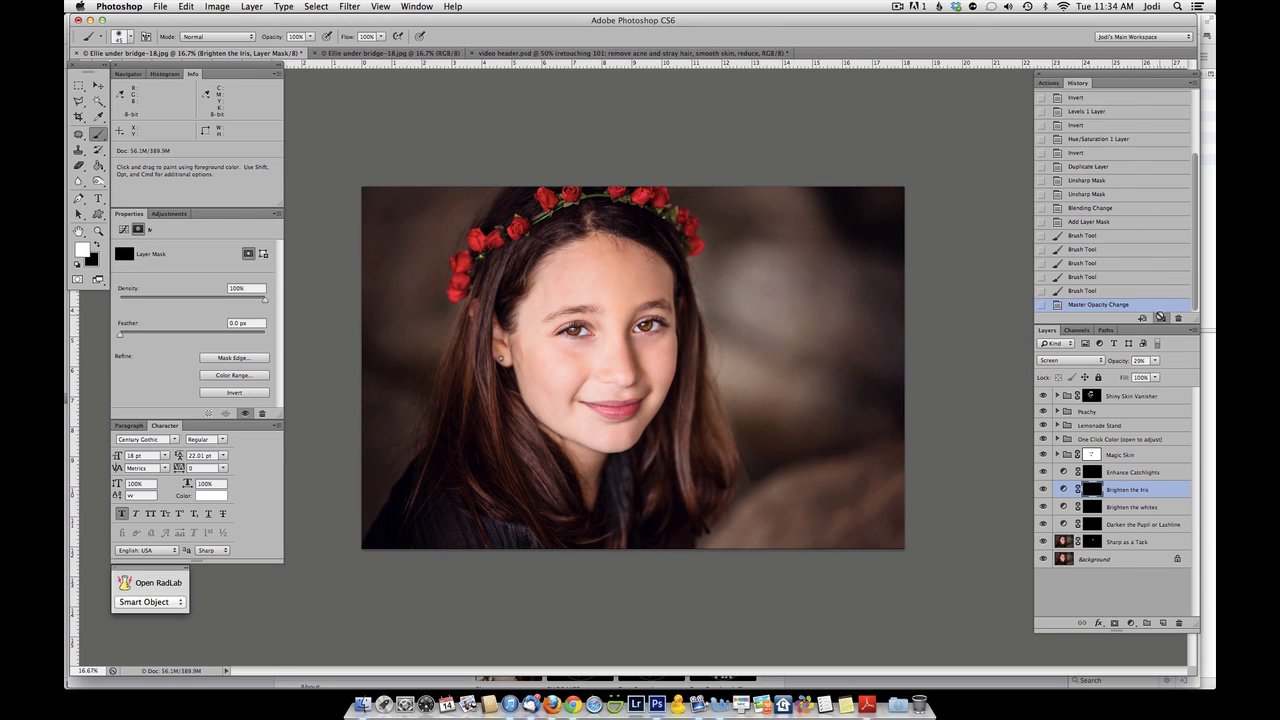
scroll(1150, 250, "up", 5)
left_click(1087, 95)
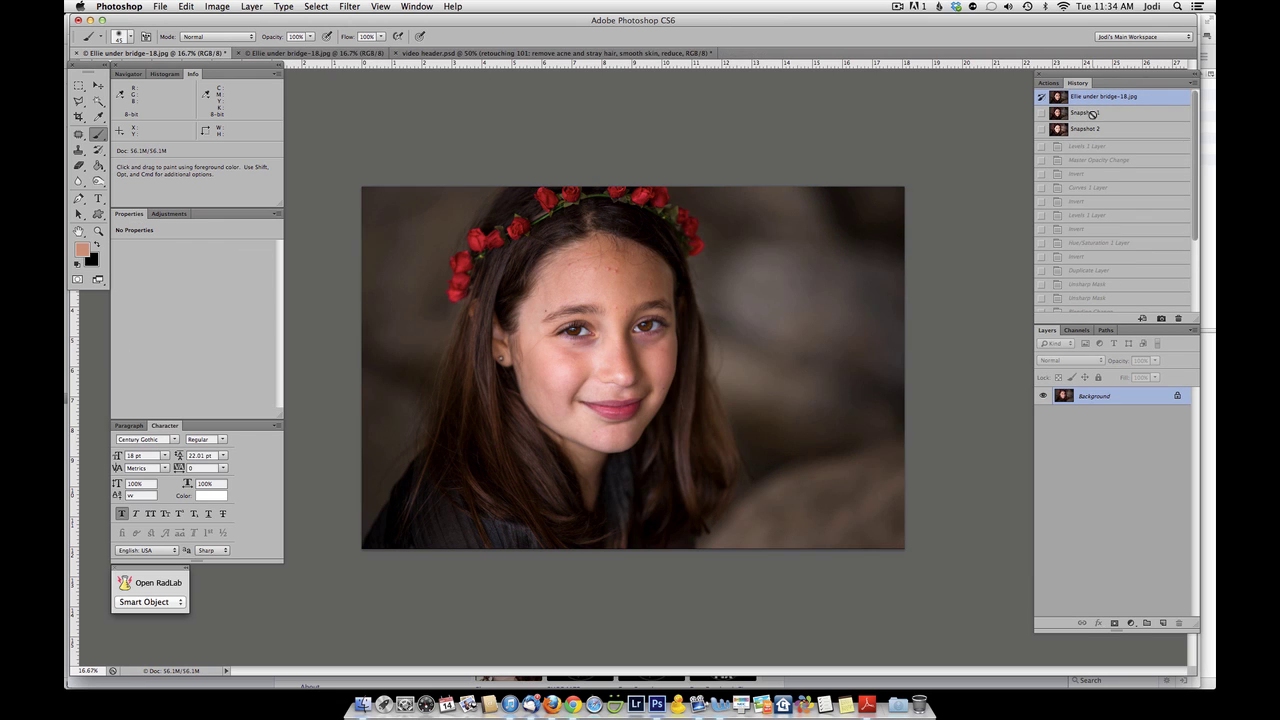
left_click(1090, 113)
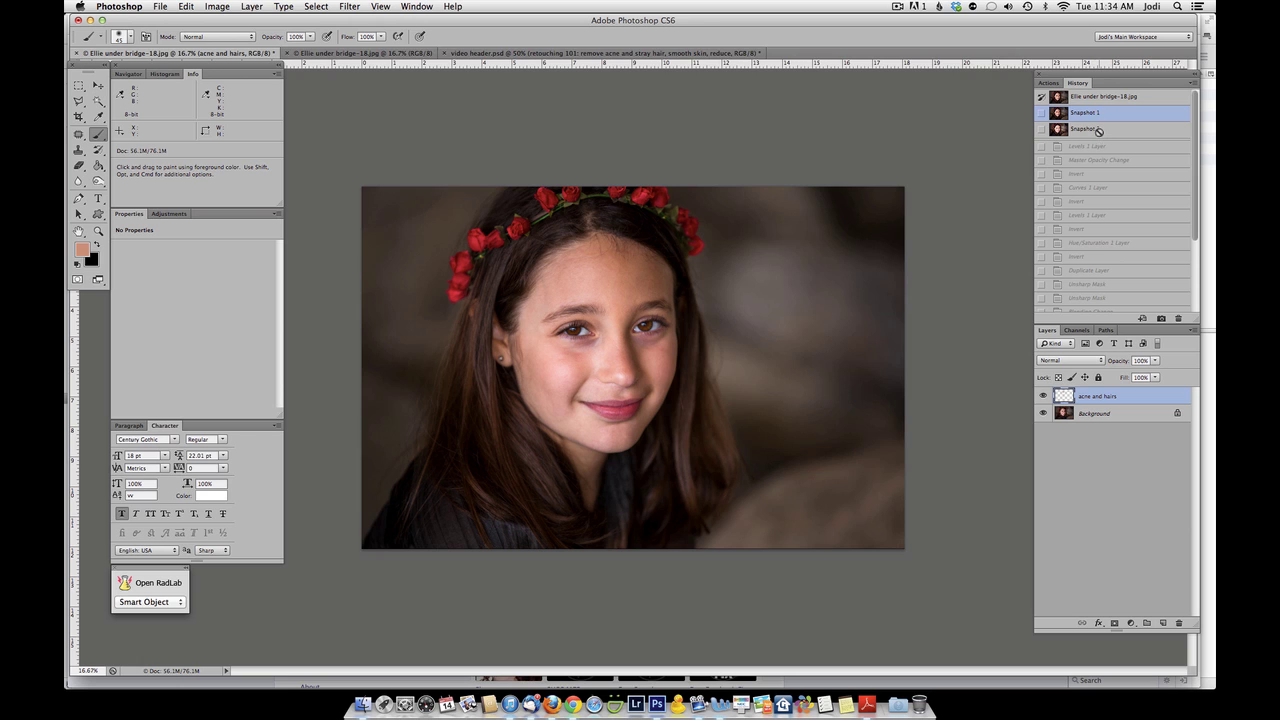
left_click(1097, 130)
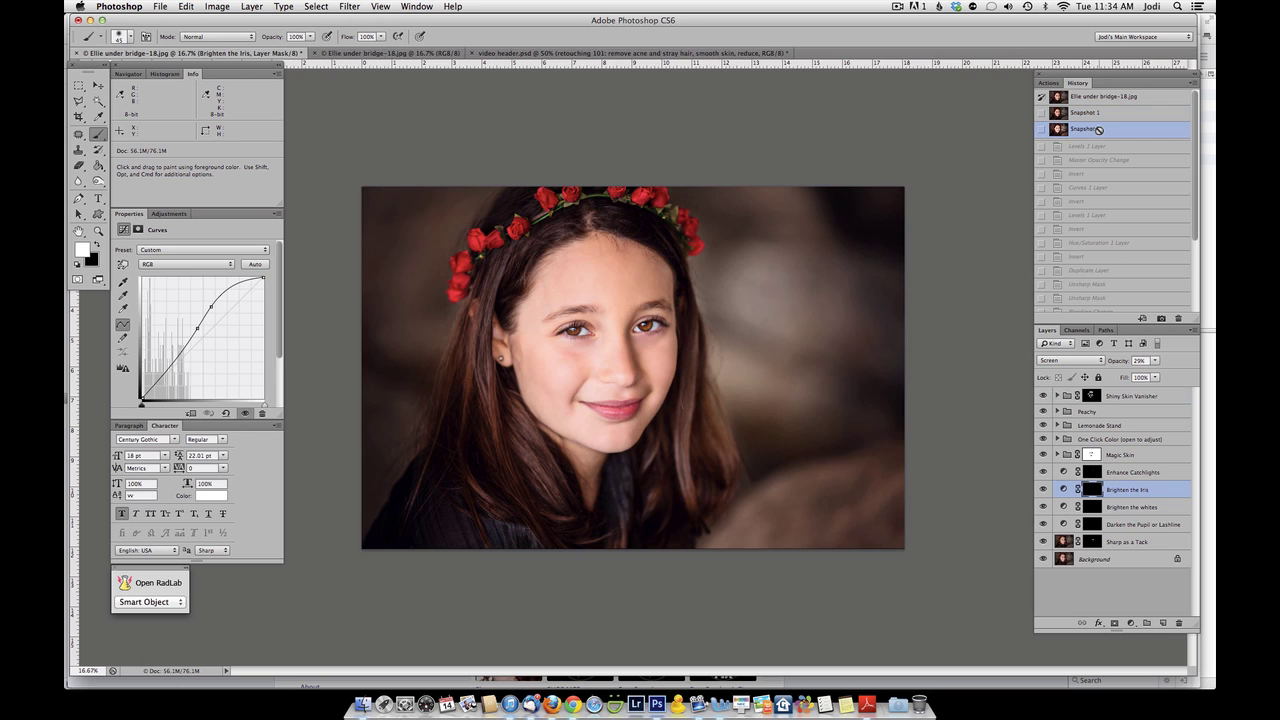